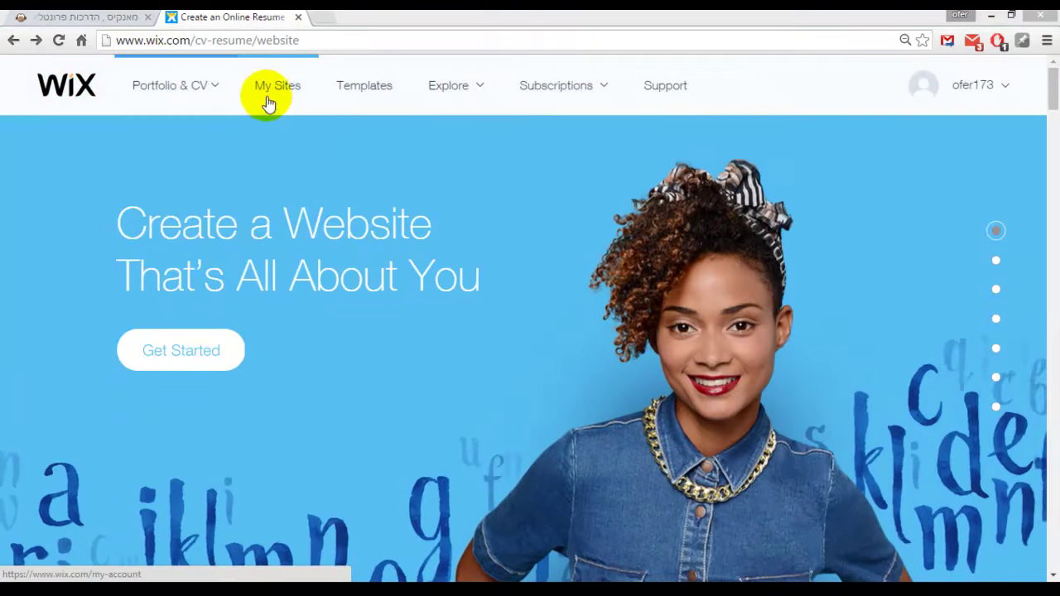
Step: Start creating a new website from My Sites and browse the Business templates and the category list
left_click(268, 94)
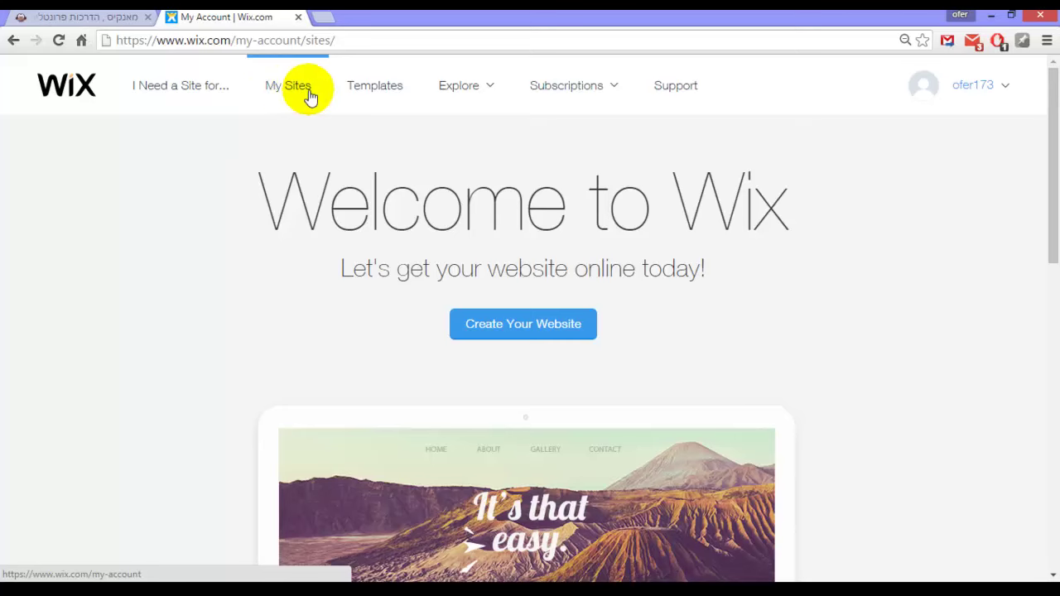
left_click(519, 327)
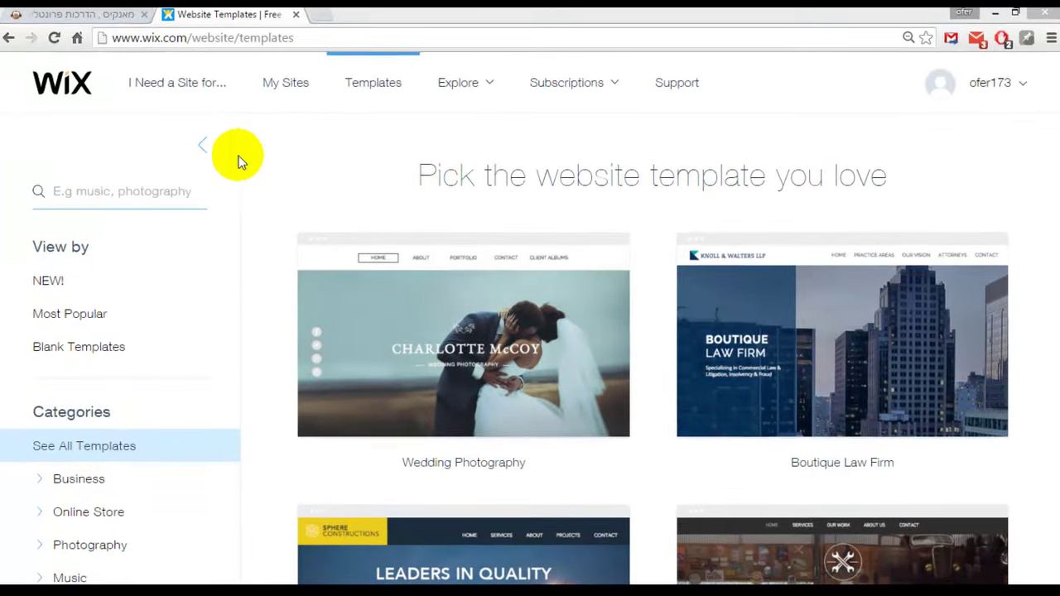
left_click(78, 520)
left_click(67, 485)
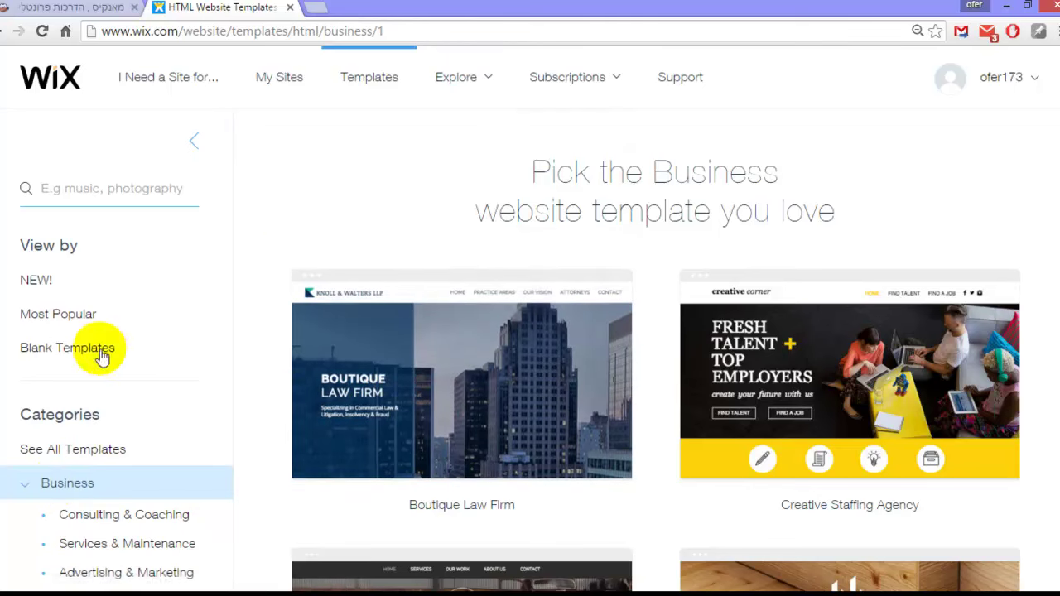
scroll(101, 356, "down", 10)
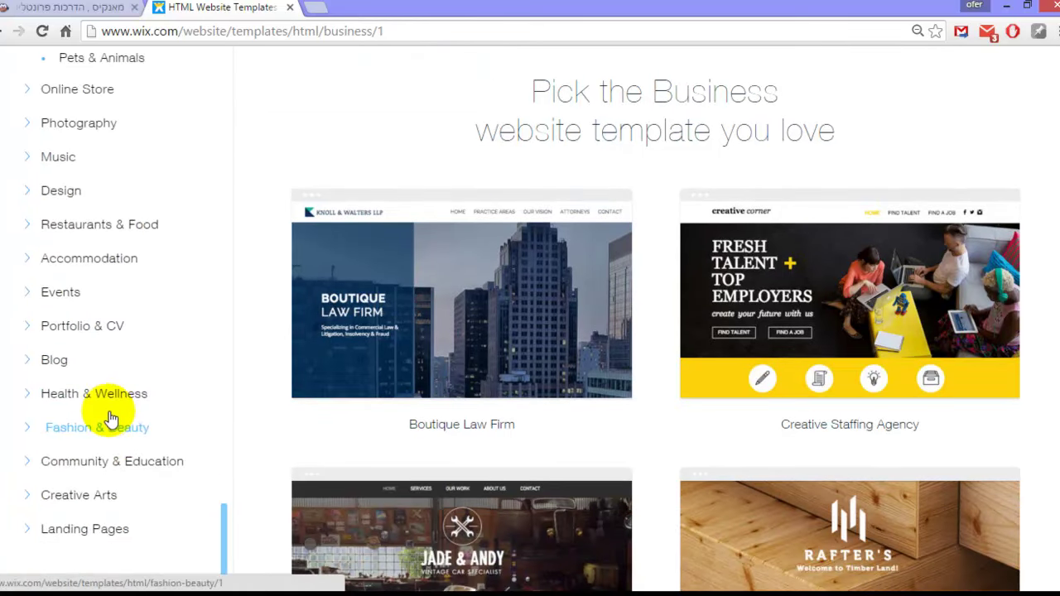
scroll(110, 414, "up", 10)
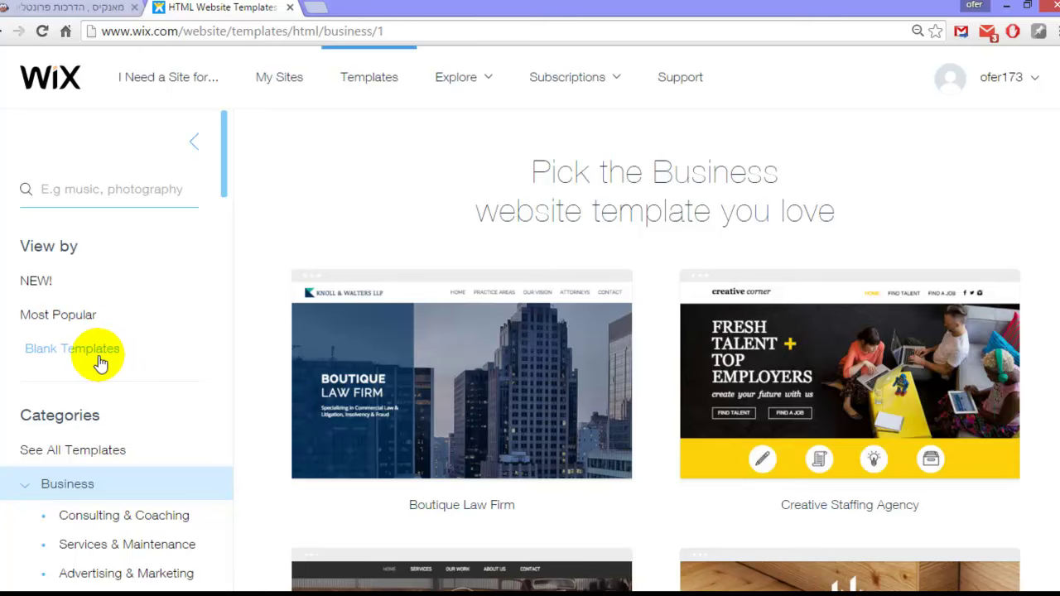
Step: Show the blank templates and open the Classic Layout template for editing
left_click(88, 357)
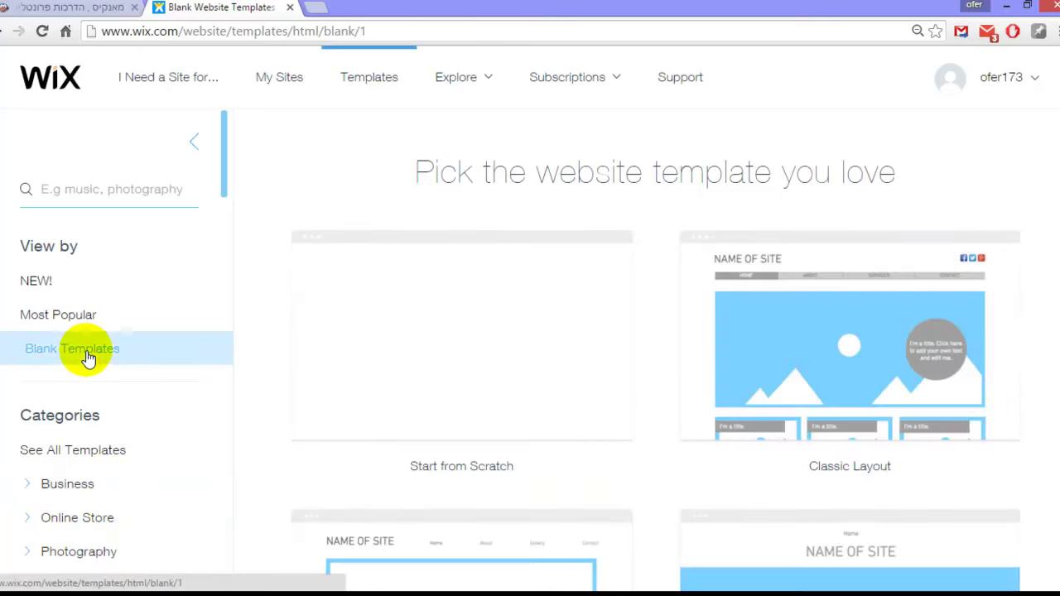
mouse_move(417, 276)
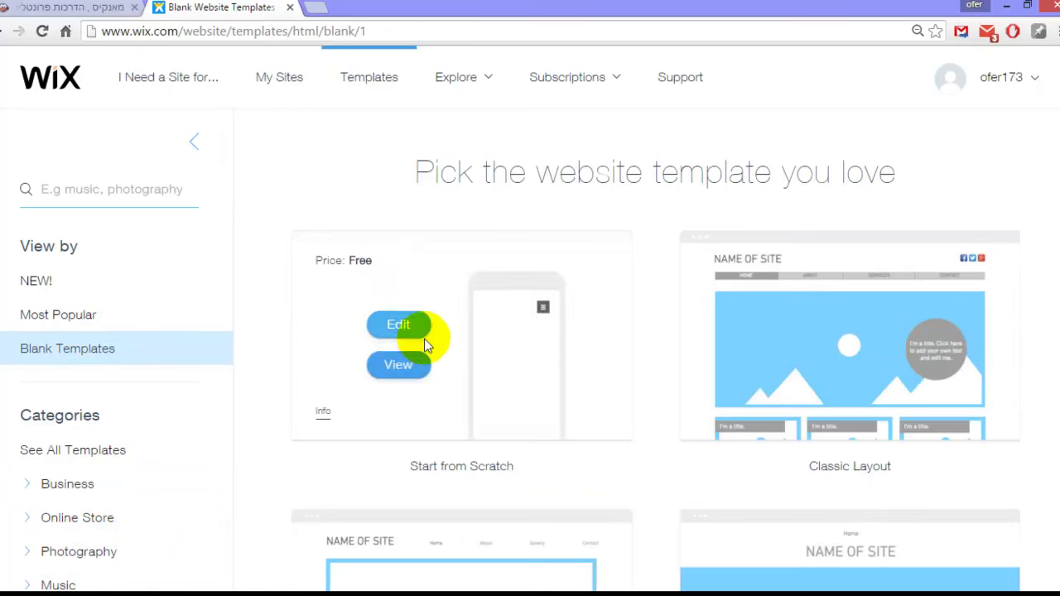
mouse_move(434, 358)
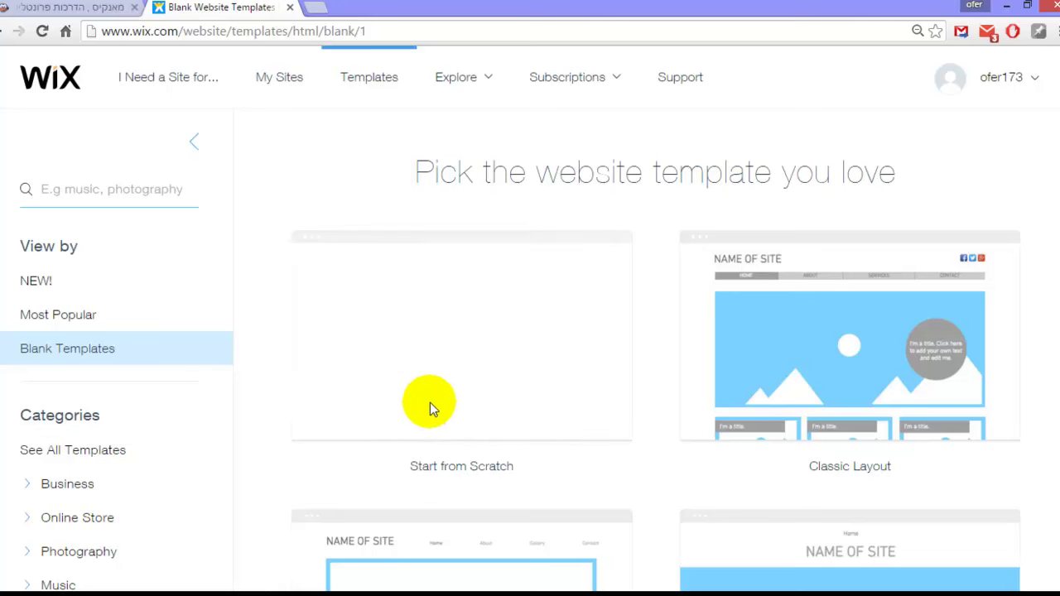
mouse_move(448, 422)
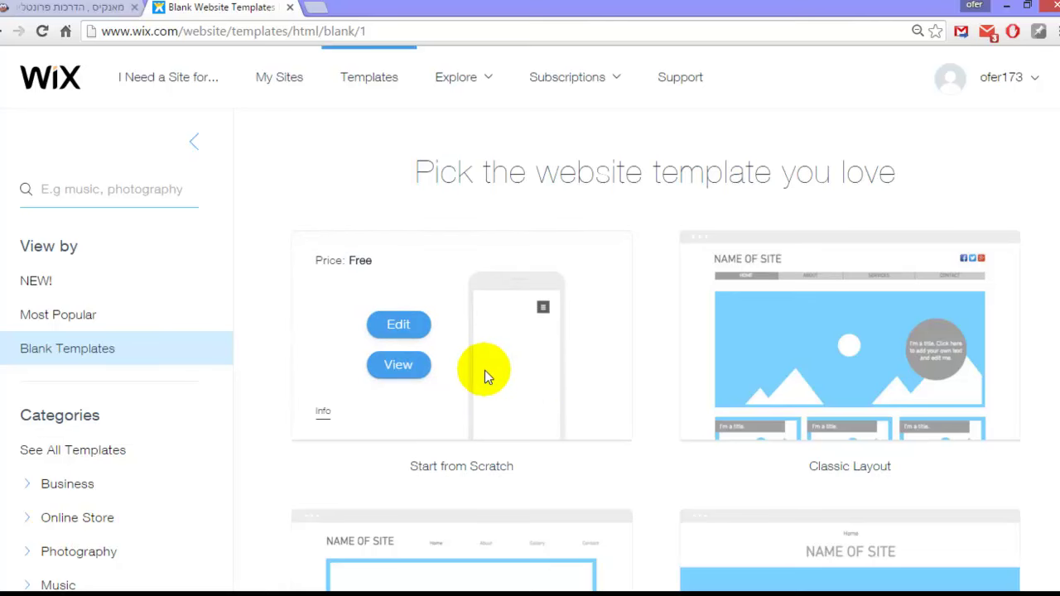
mouse_move(842, 338)
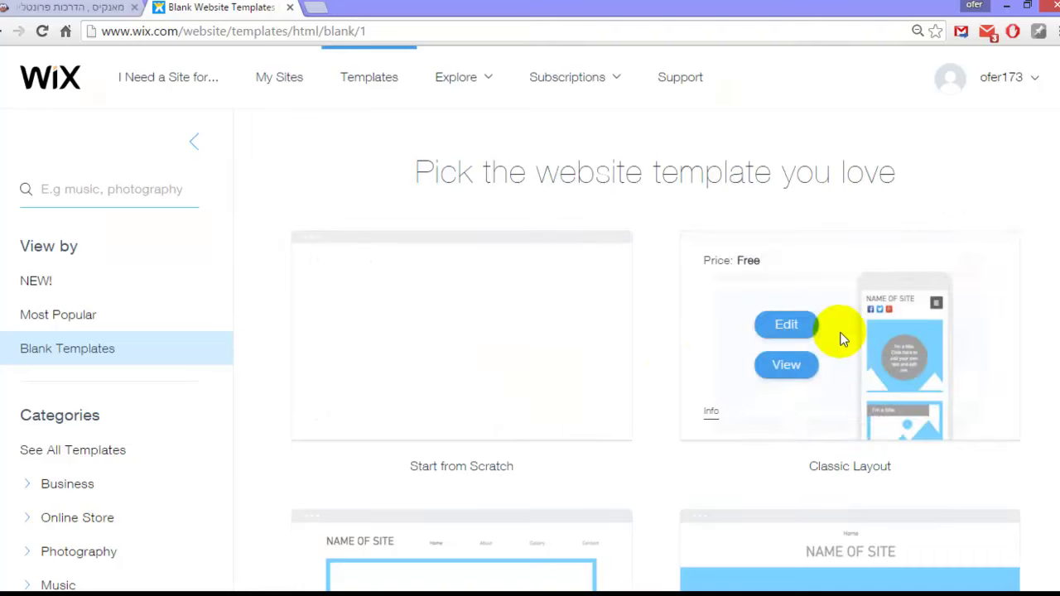
left_click(786, 336)
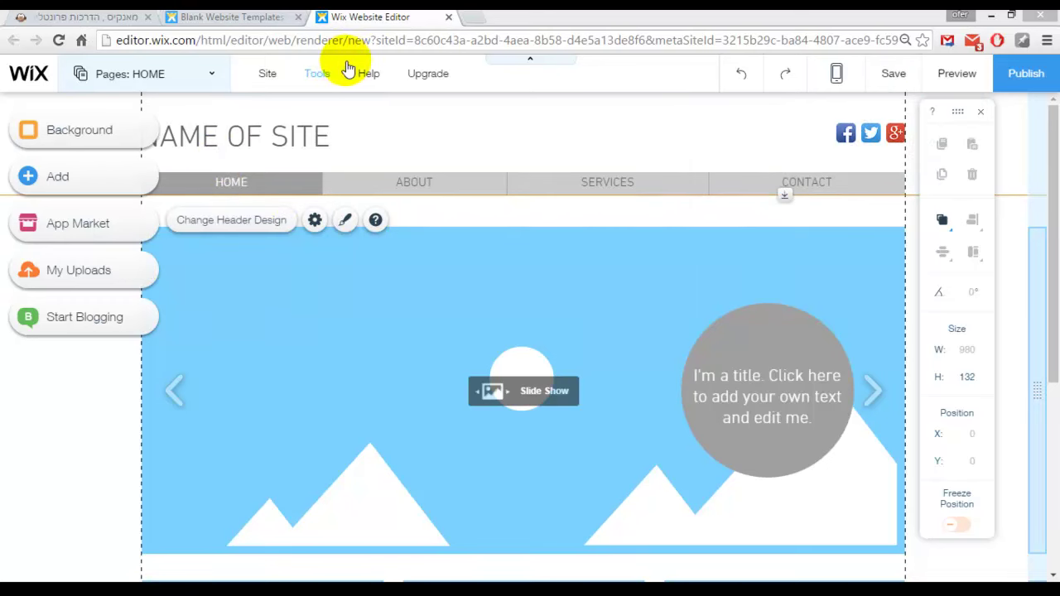
Step: Select the slideshow, the grey circle shape and the header in turn to examine their properties
mouse_move(394, 69)
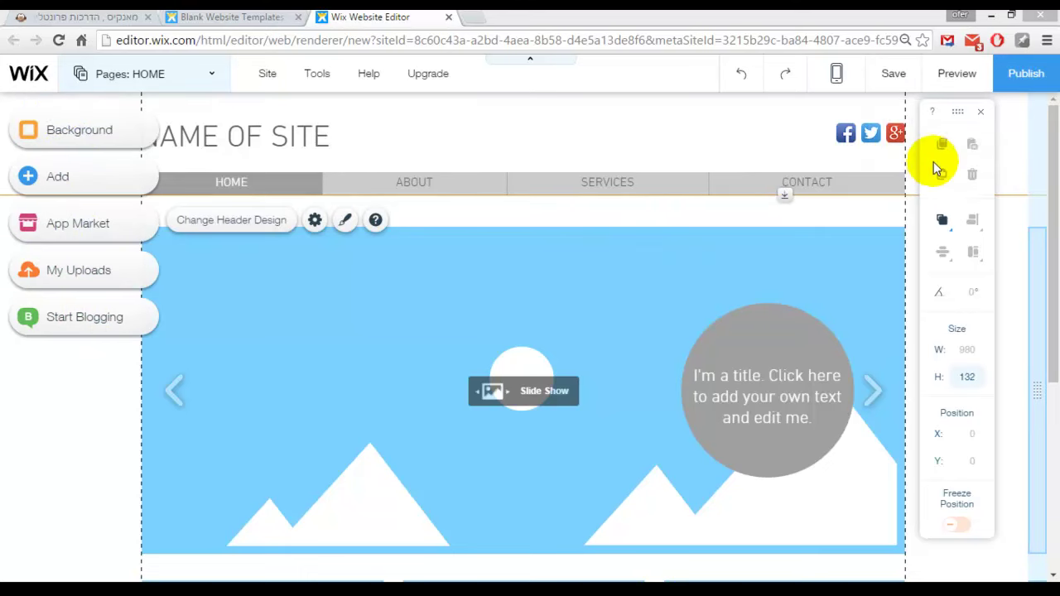
left_click(725, 285)
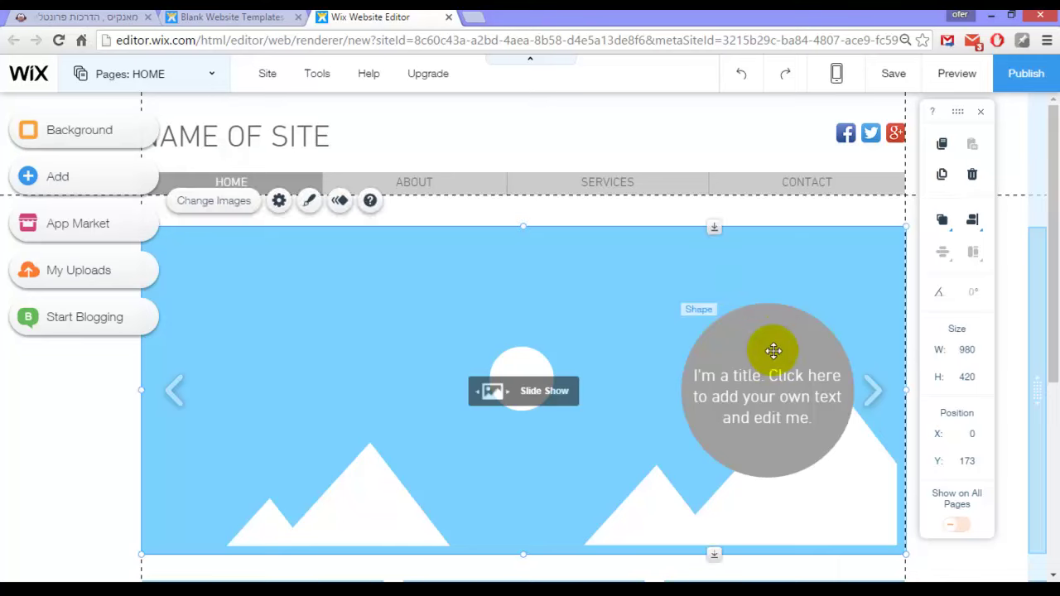
left_click(782, 337)
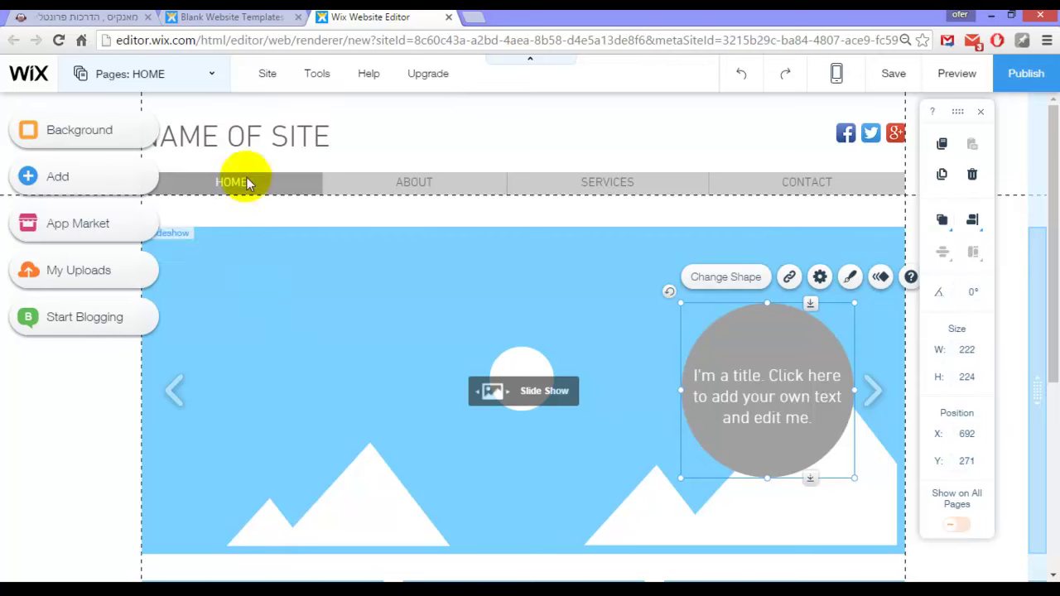
left_click(422, 116)
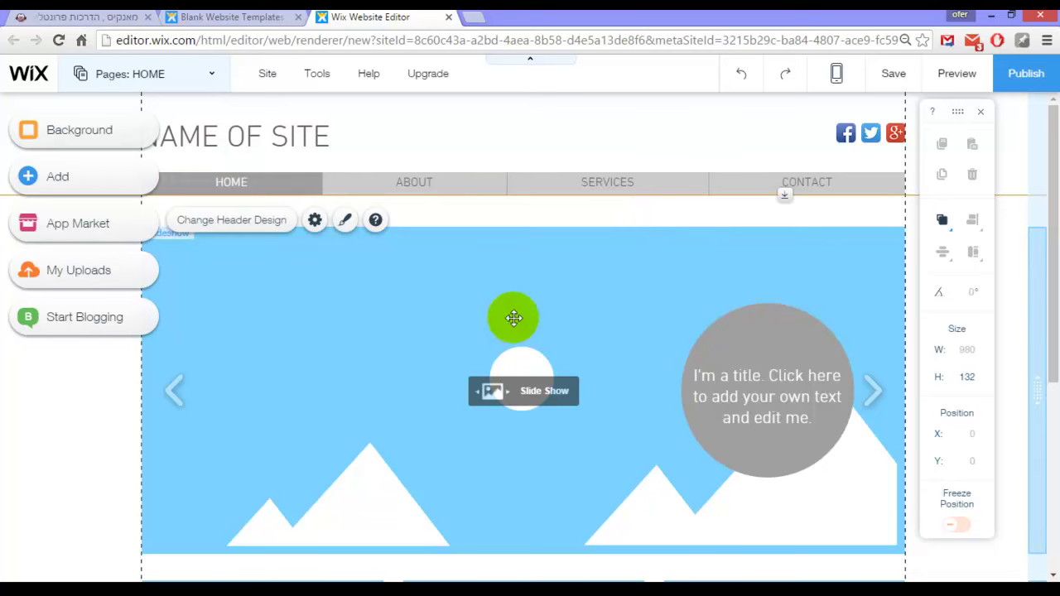
Step: Try moving the grey circle alone across the slideshow to about X 102, Y 288, and undo the move
left_click(766, 341)
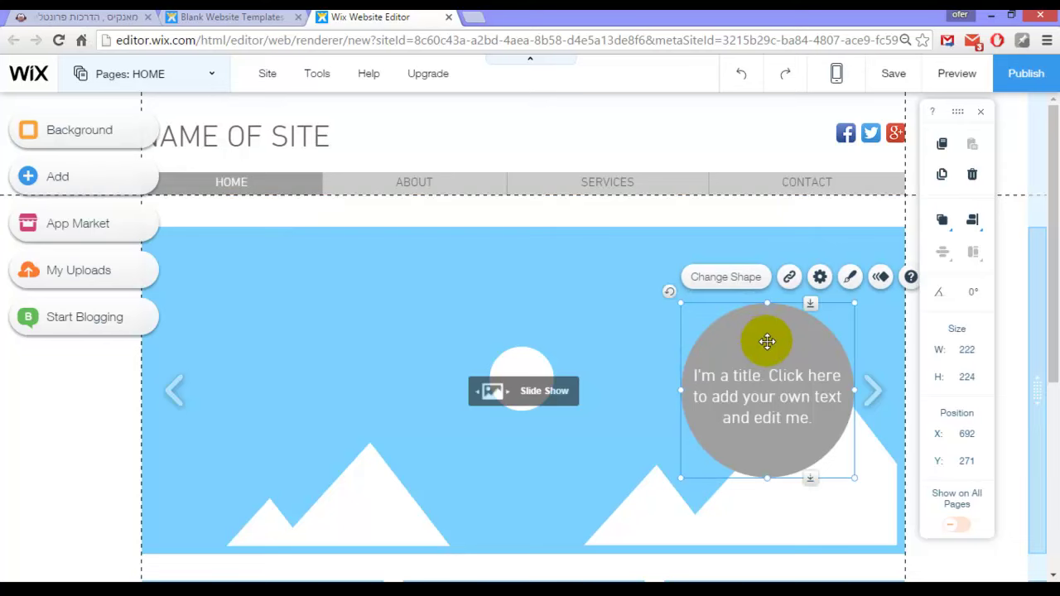
left_click_drag(745, 350, 295, 358)
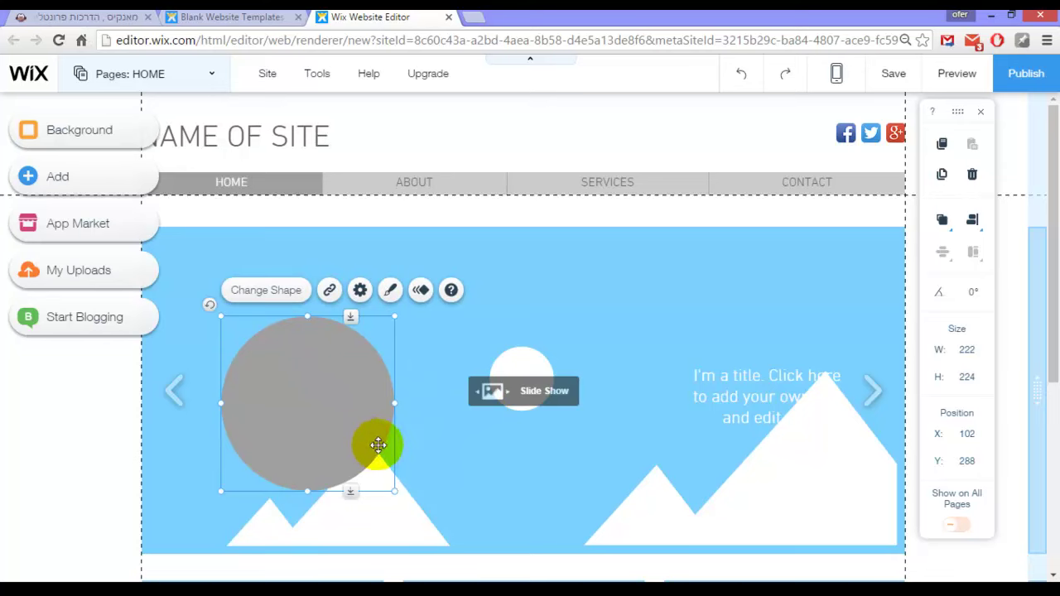
key("ctrl+z")
Step: Move the grey circle together with its title text to the slideshow's left side and shrink them to about 214 × 216
left_click(771, 381, "shift")
left_click_drag(773, 339, 284, 326)
left_click_drag(380, 312, 405, 357)
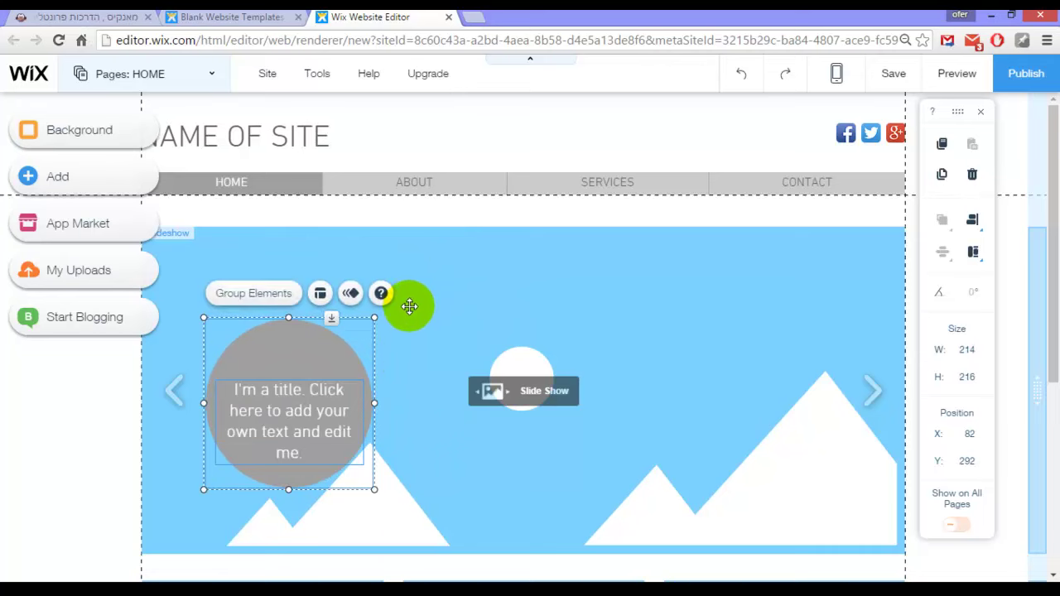
Step: Undo the resize and the move of the circle and title text, and clear the selection
key("ctrl+z")
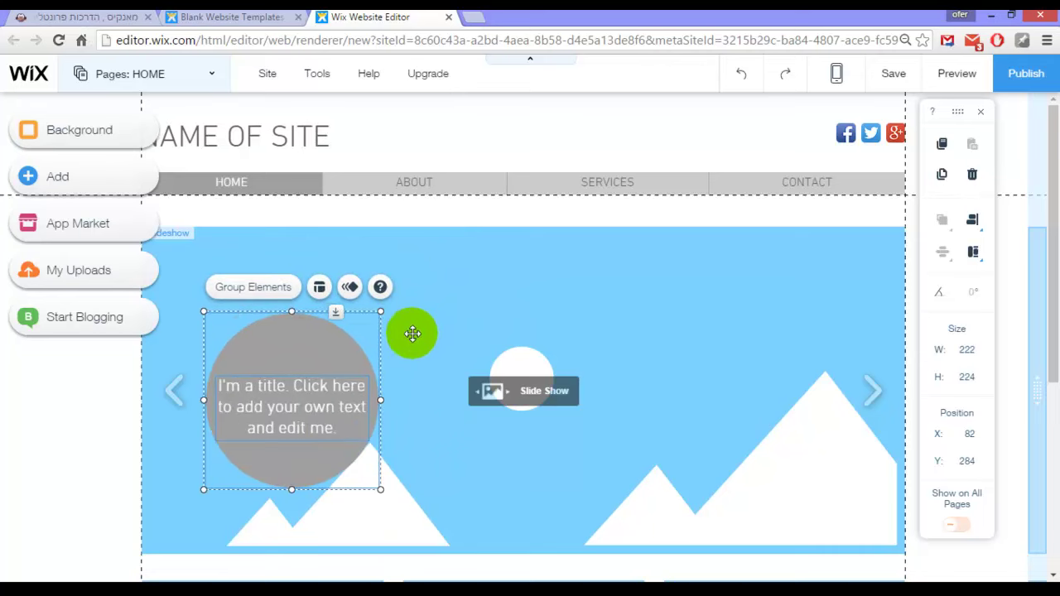
left_click(298, 343)
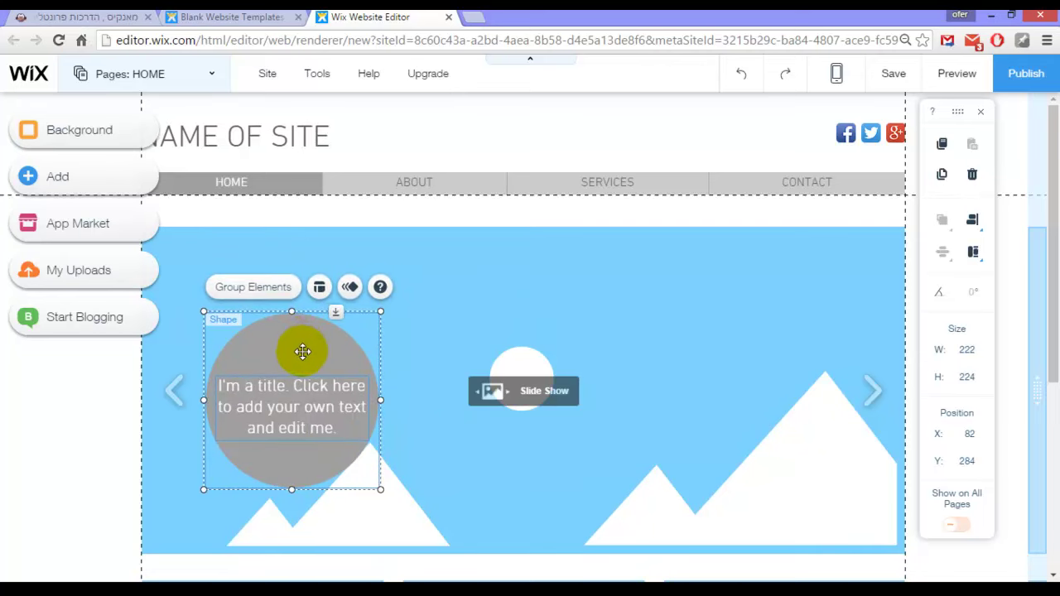
key("ctrl+z")
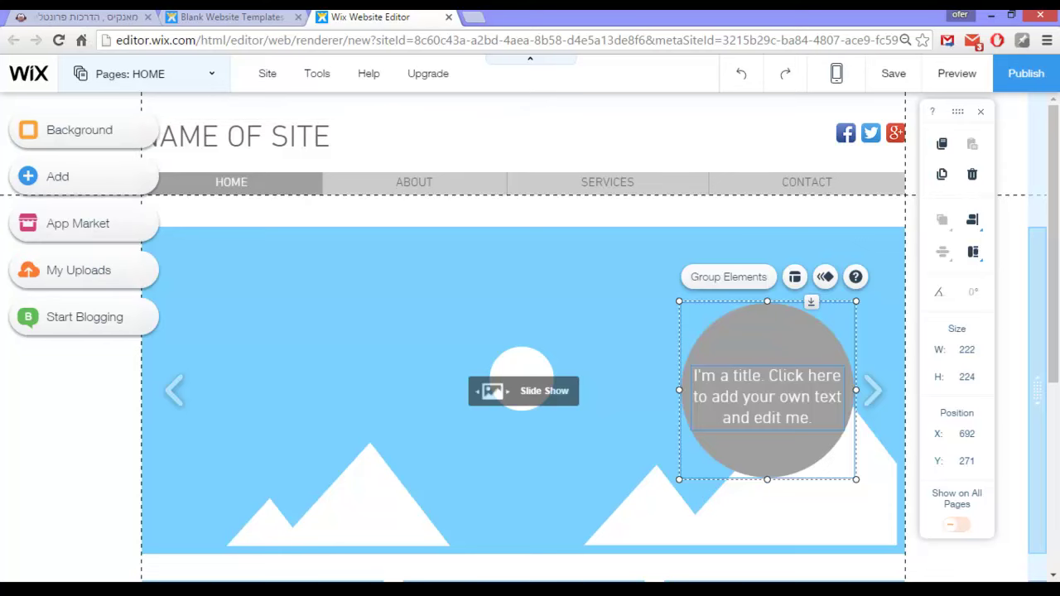
left_click(253, 337)
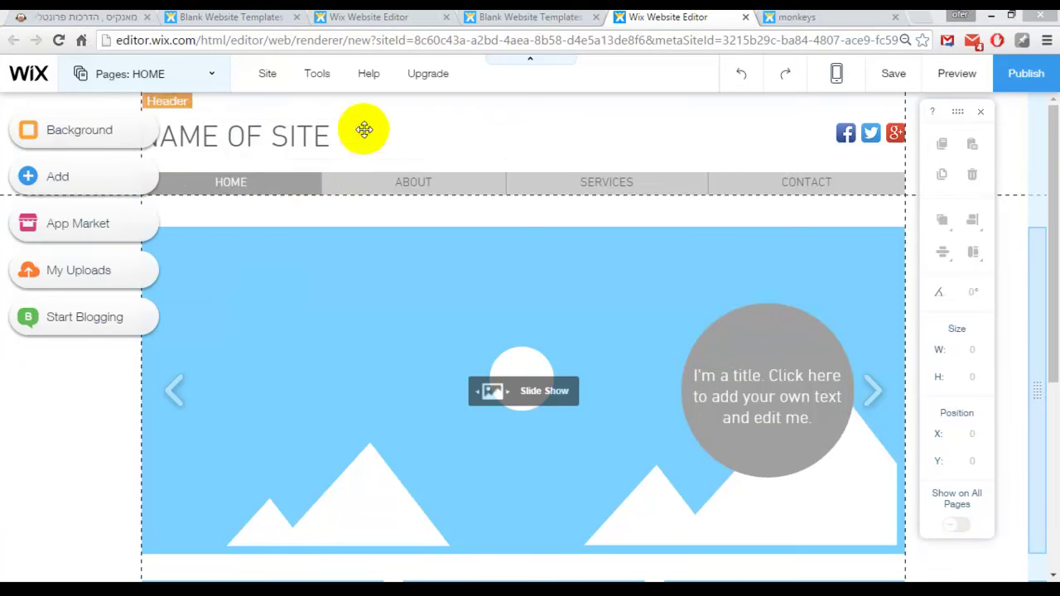
Step: Look through the site's ABOUT, SERVICES, GALLERY and CONTACT pages, and return to the HOME page
mouse_move(429, 86)
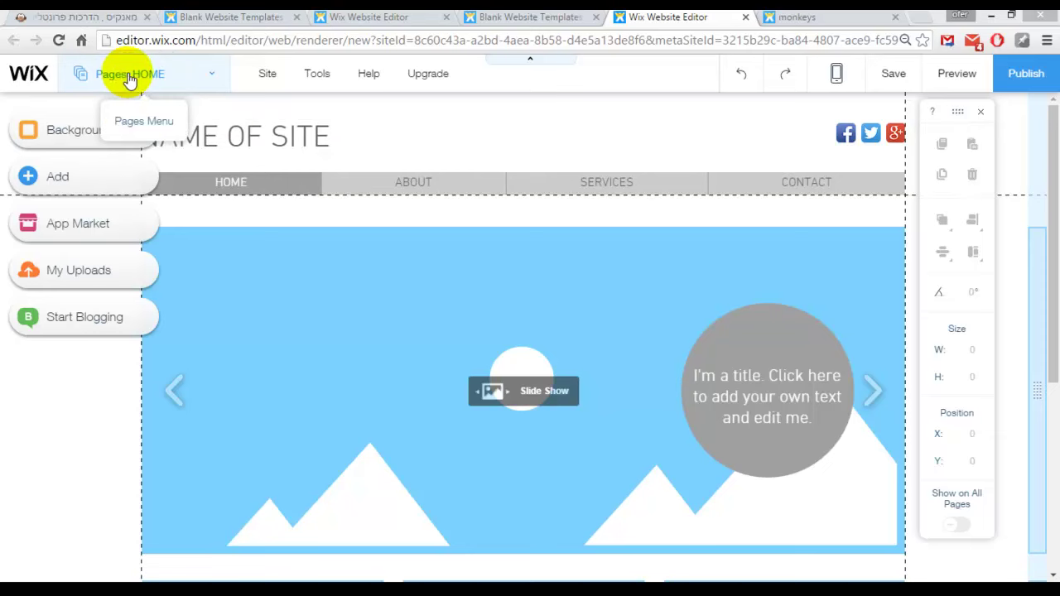
left_click(159, 73)
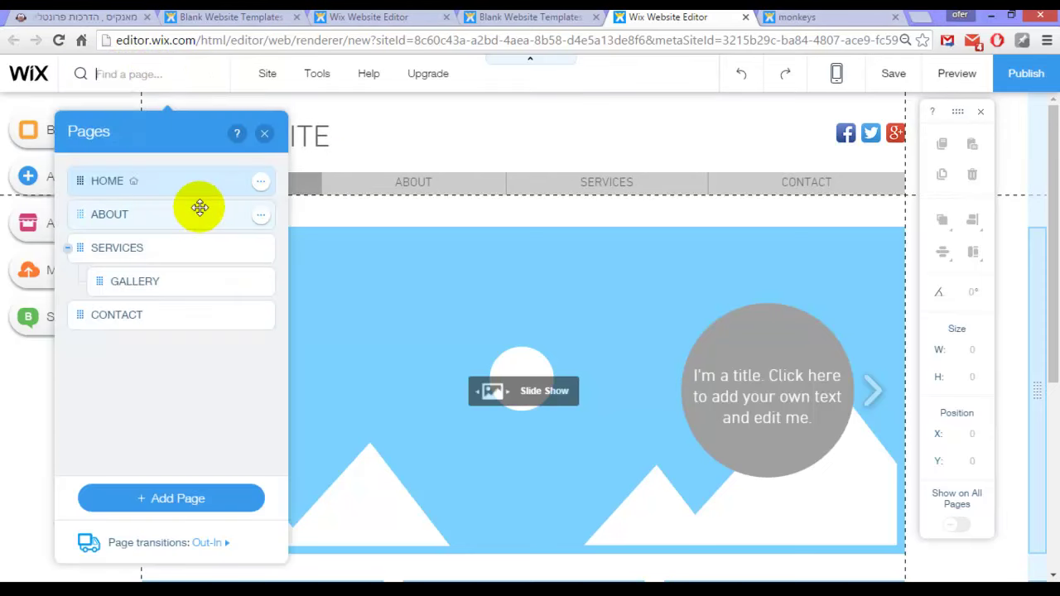
left_click(130, 73)
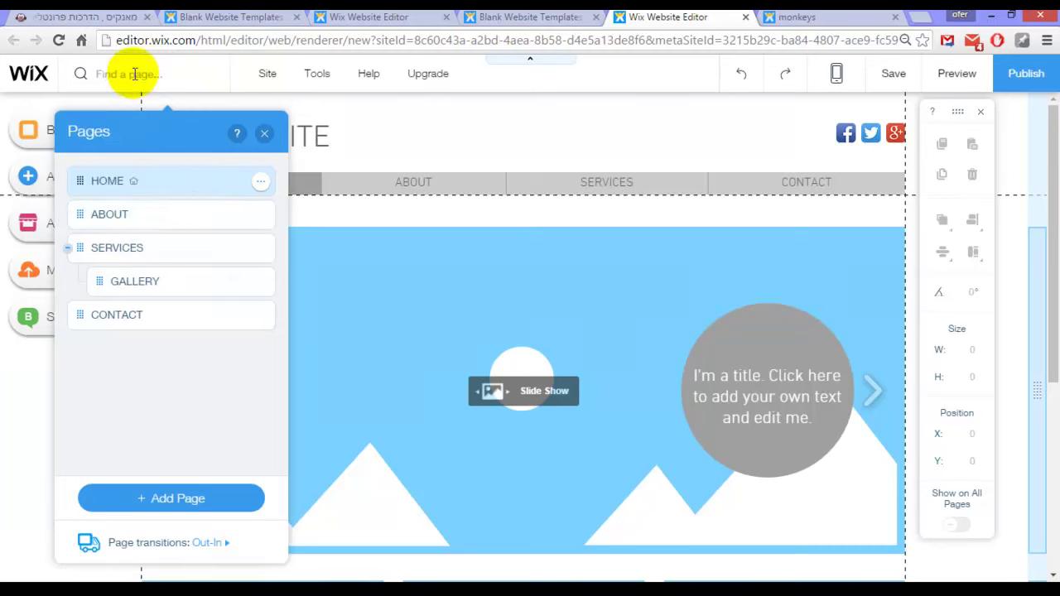
left_click(182, 214)
left_click(182, 248)
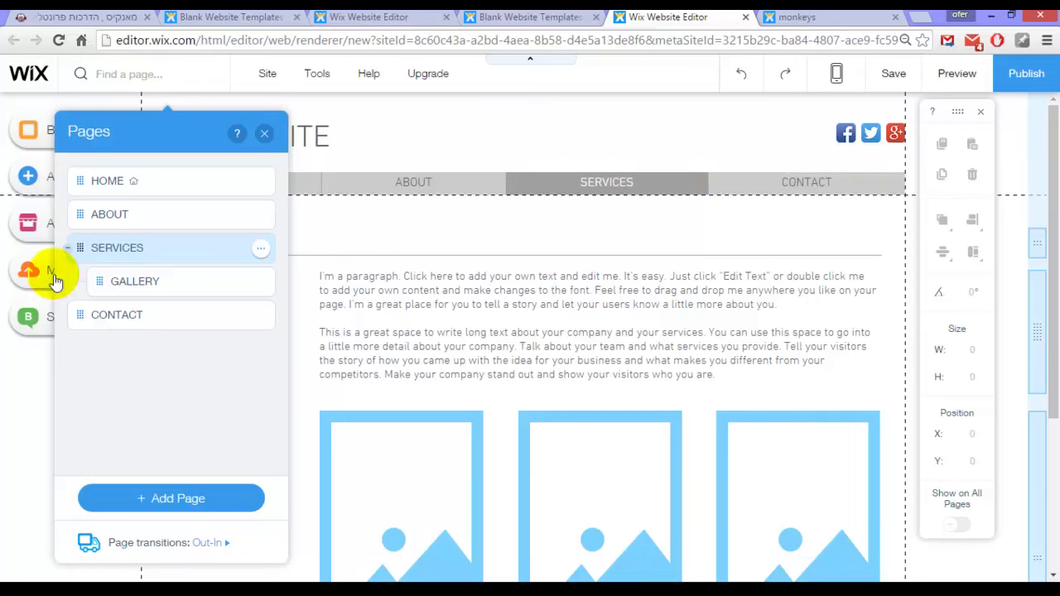
left_click(170, 281)
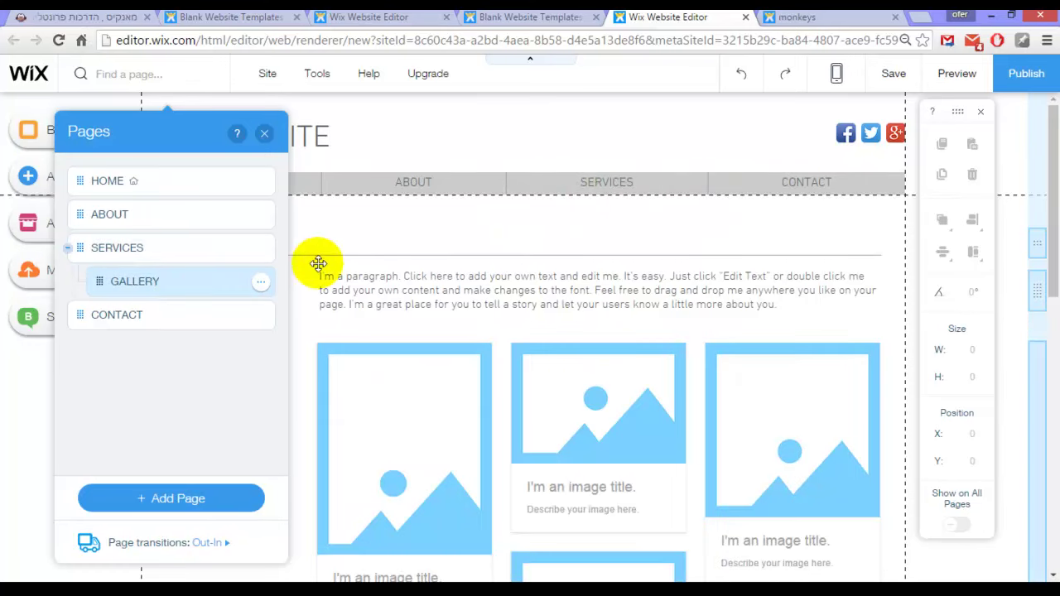
left_click(192, 319)
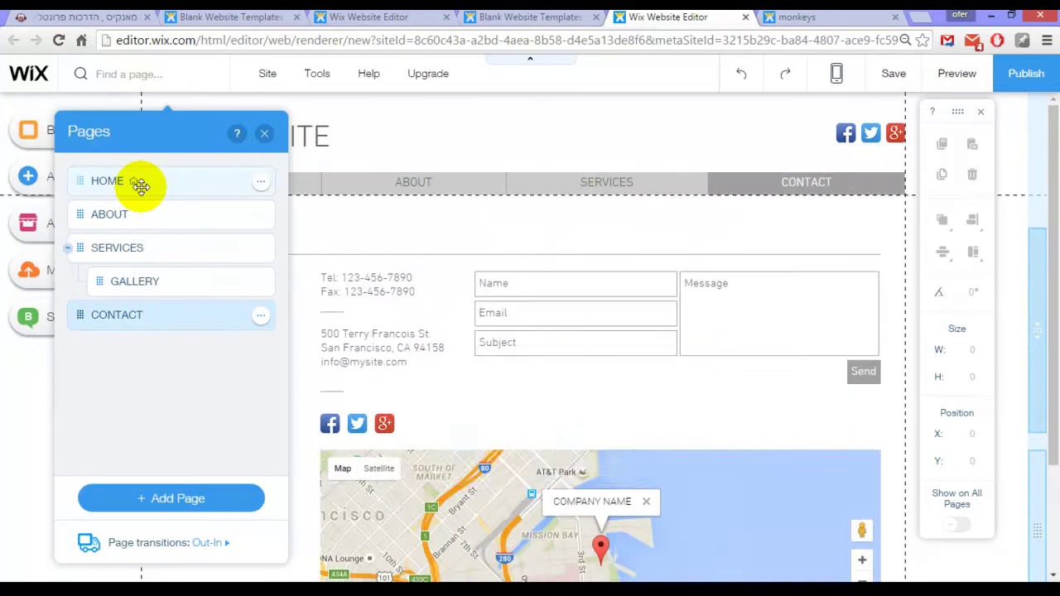
left_click(141, 183)
left_click(264, 134)
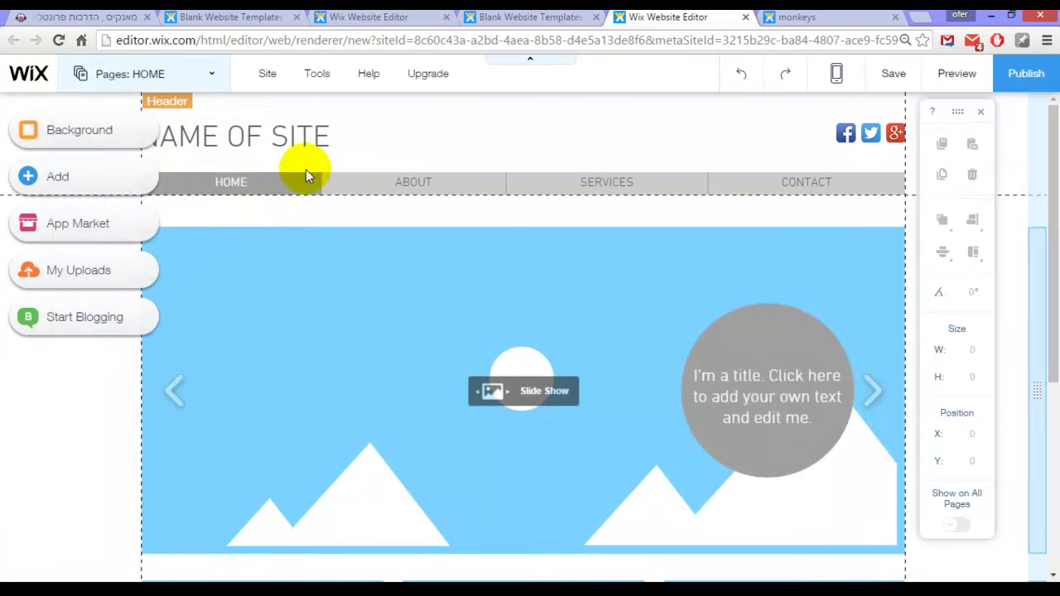
left_click(267, 76)
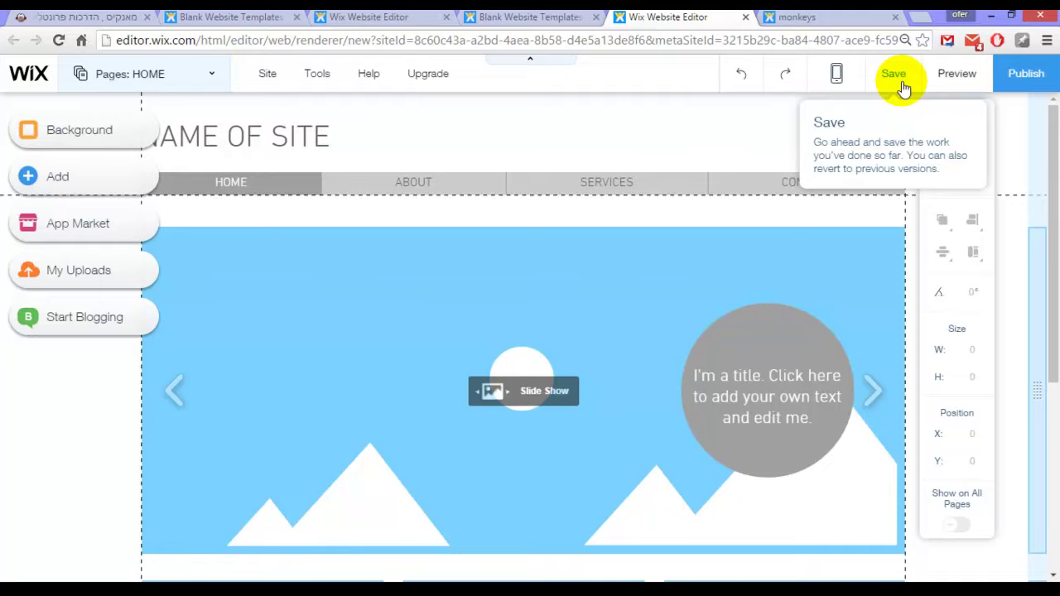
Step: Save the site under a free Wix.com domain with the site name monkeys1
left_click(901, 83)
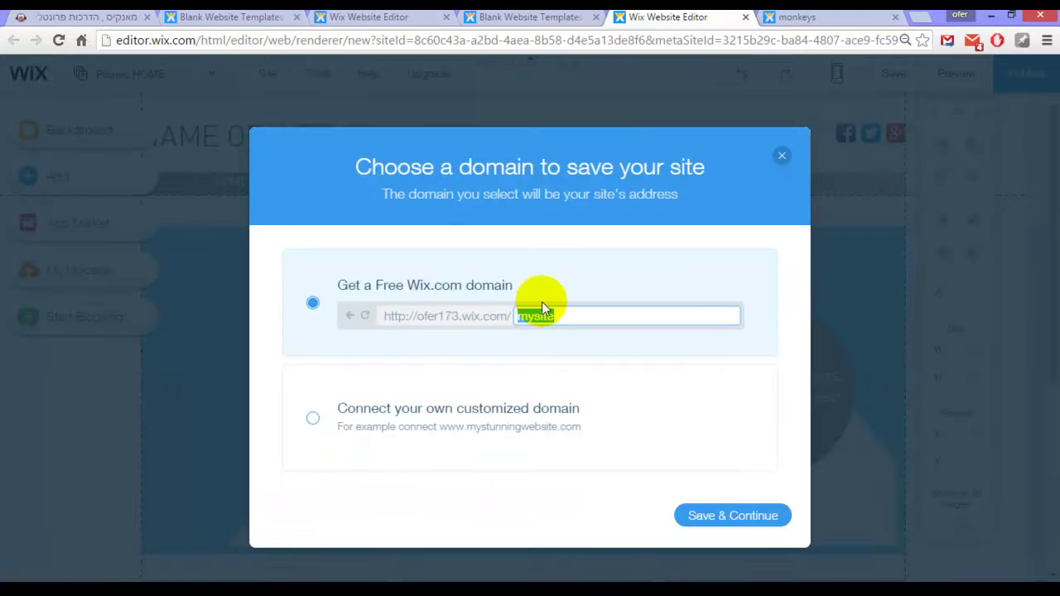
type("monkeys")
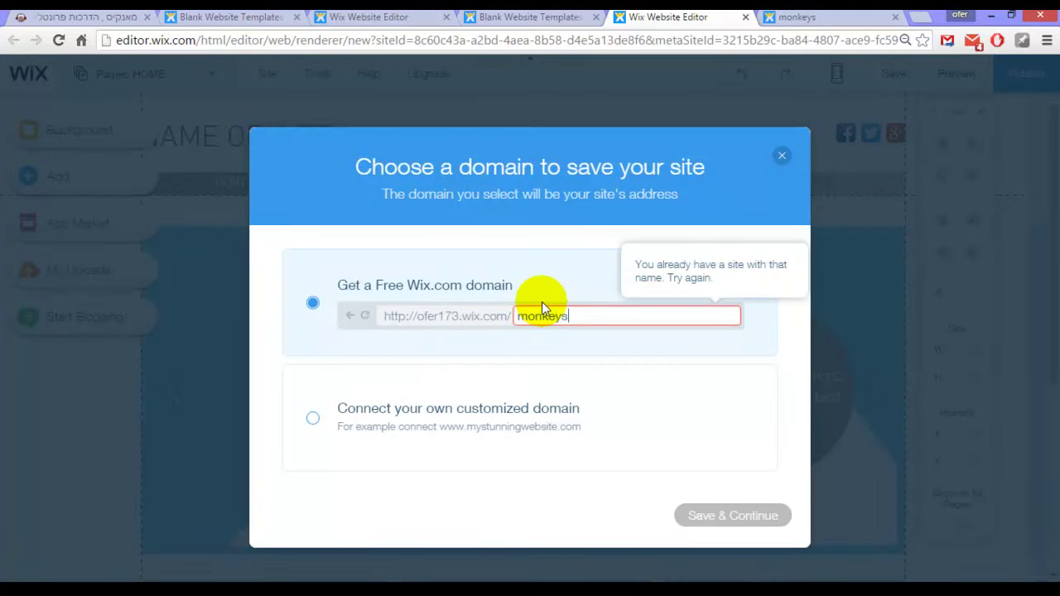
type("1")
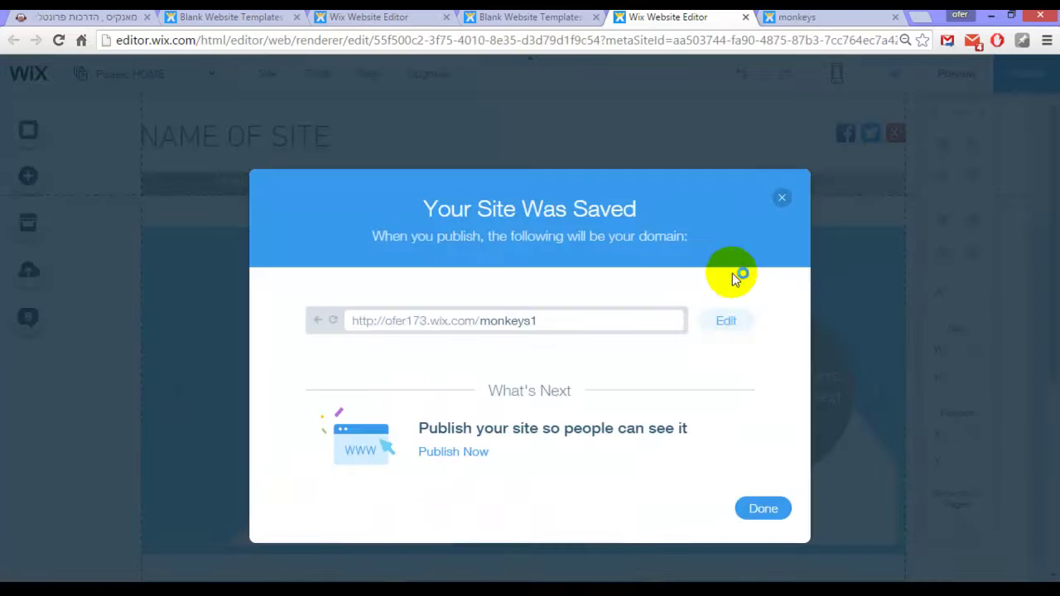
left_click(772, 506)
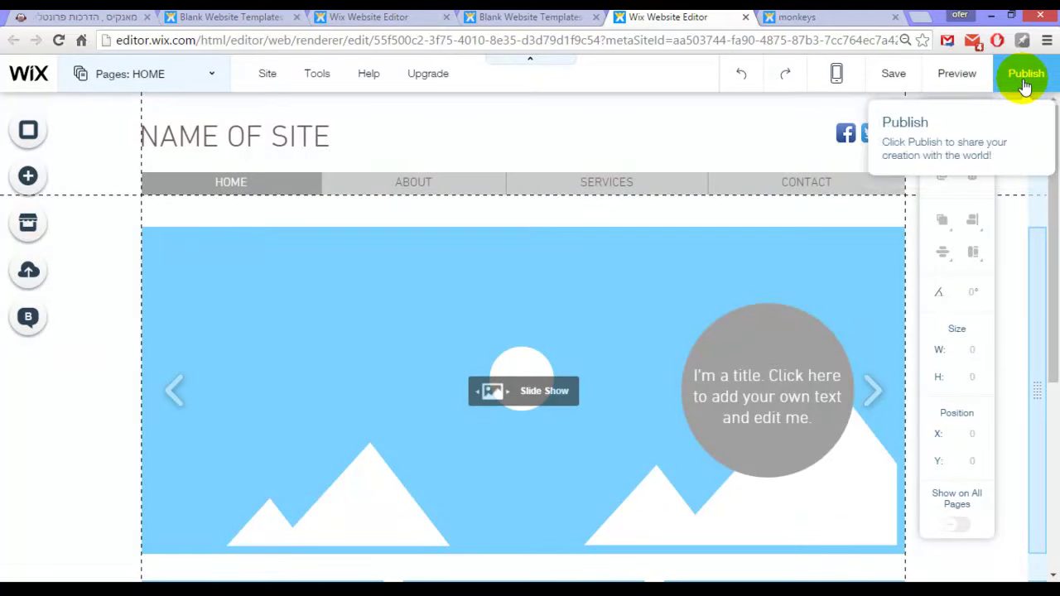
Step: Preview the site and examine the home page down to its footer
left_click(961, 74)
scroll(688, 216, "down", 3)
scroll(688, 216, "down", 1)
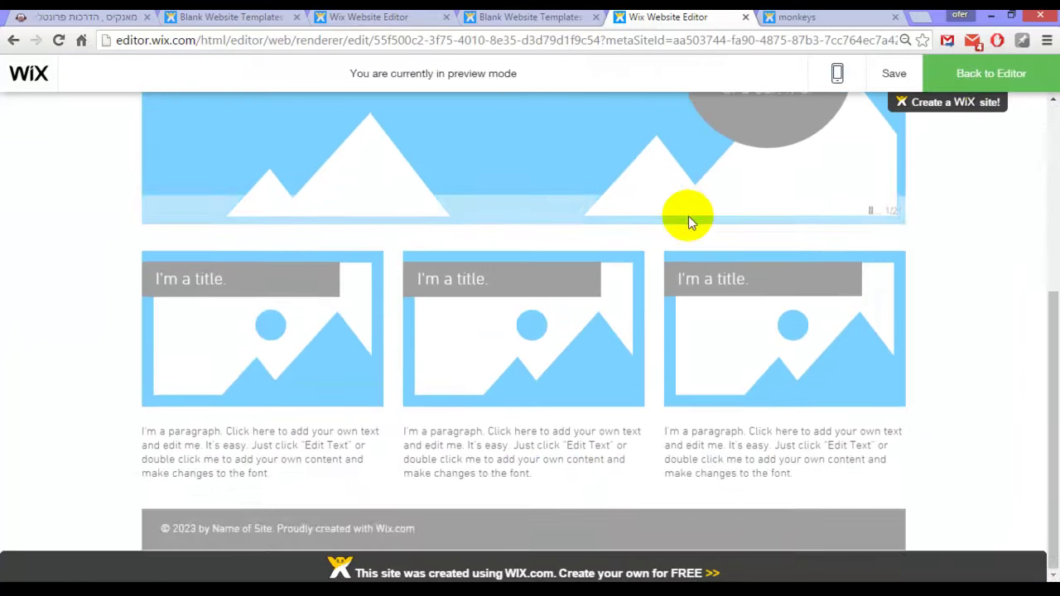
Step: Leave the preview and publish the site online
scroll(688, 217, "up", 4)
left_click(981, 77)
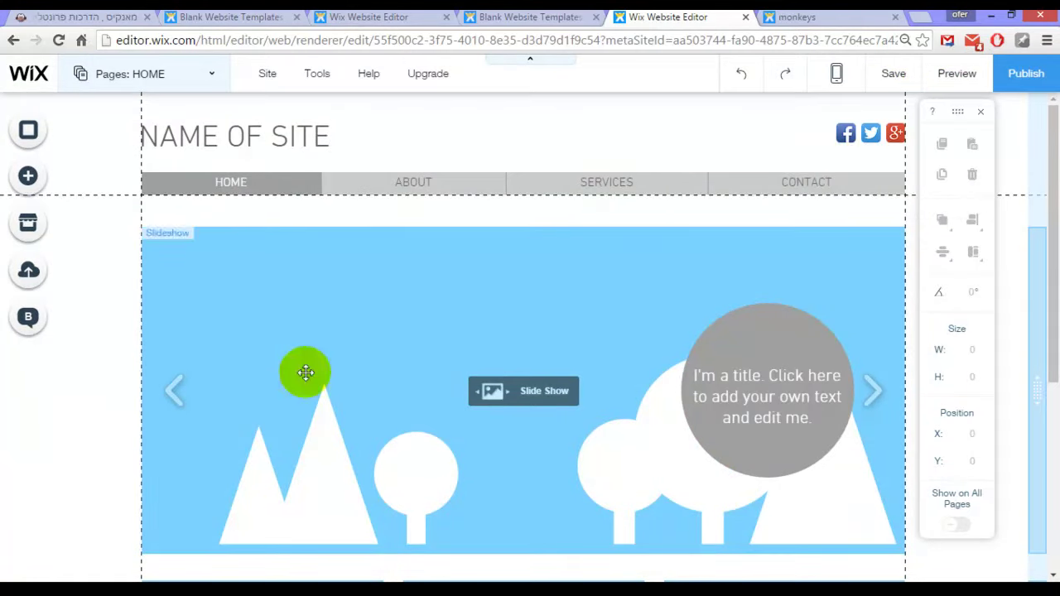
left_click(1037, 76)
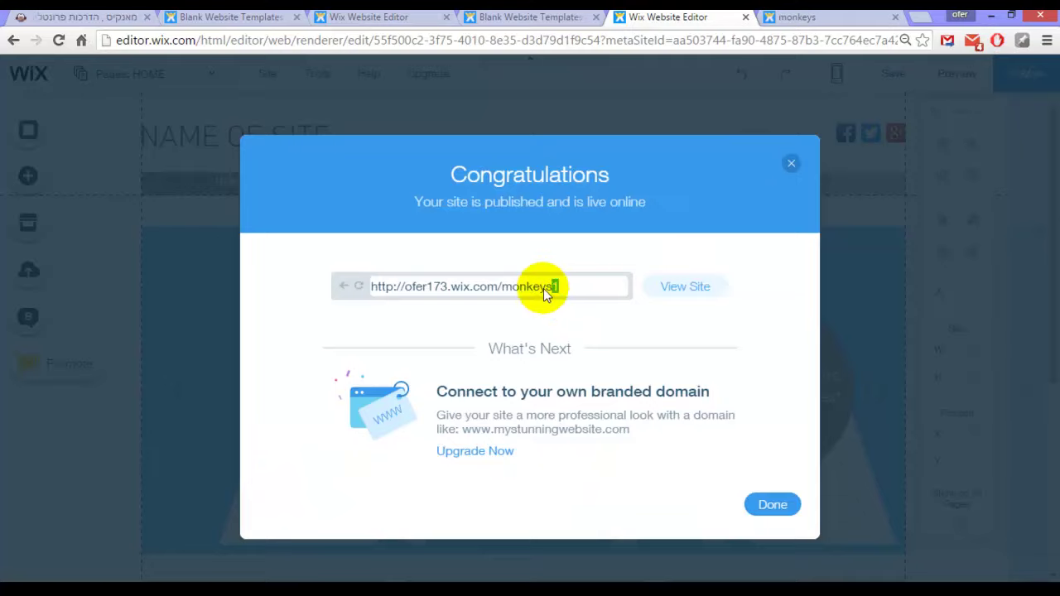
Step: View the published site from the header down to the footer, return to the editor and dismiss the publishing confirmation
left_click(671, 288)
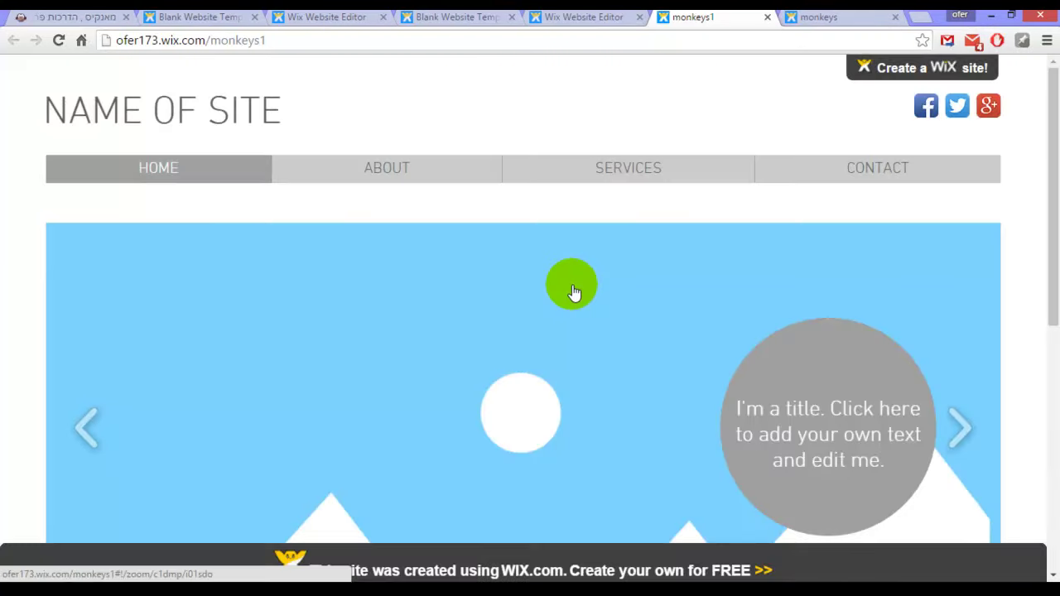
scroll(576, 285, "down", 4)
scroll(572, 285, "down", 2)
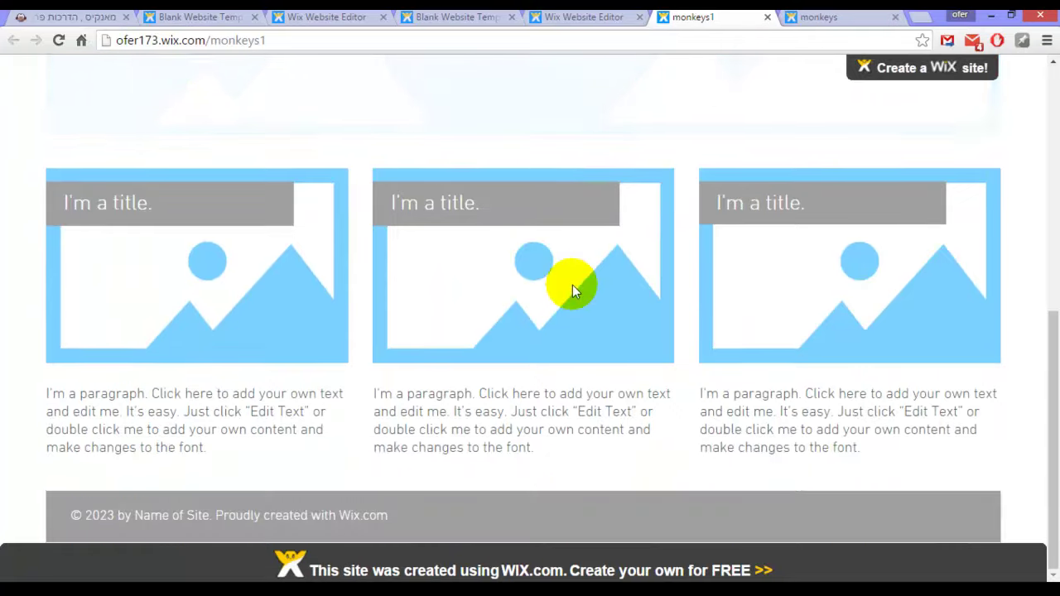
scroll(572, 285, "up", 2)
scroll(572, 285, "up", 4)
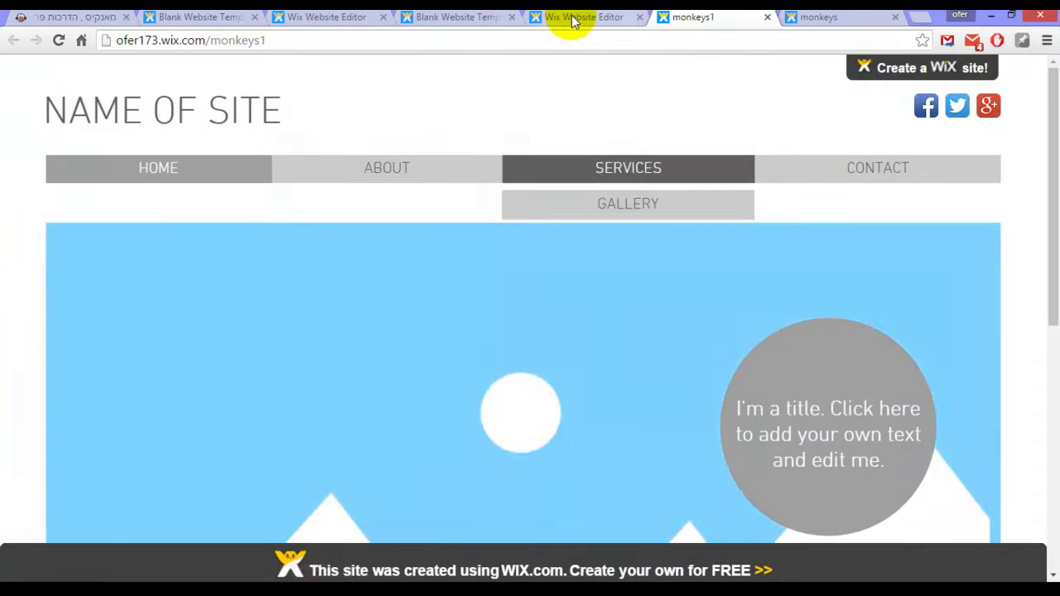
left_click(568, 18)
left_click(791, 163)
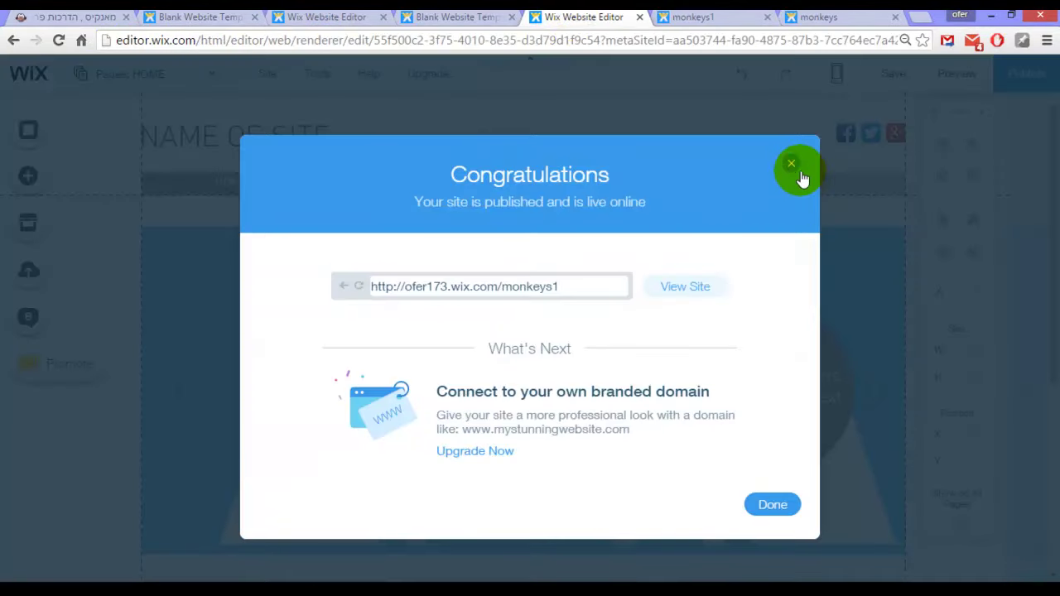
Step: Switch the editor to the mobile view and examine the home page's mobile layout down to its footer
mouse_move(267, 78)
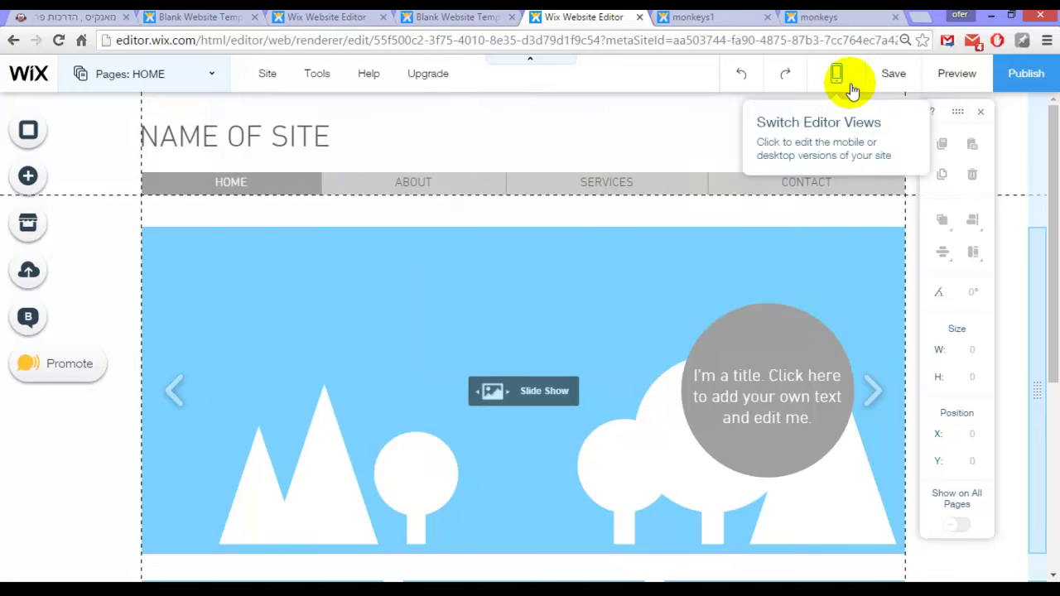
left_click(838, 82)
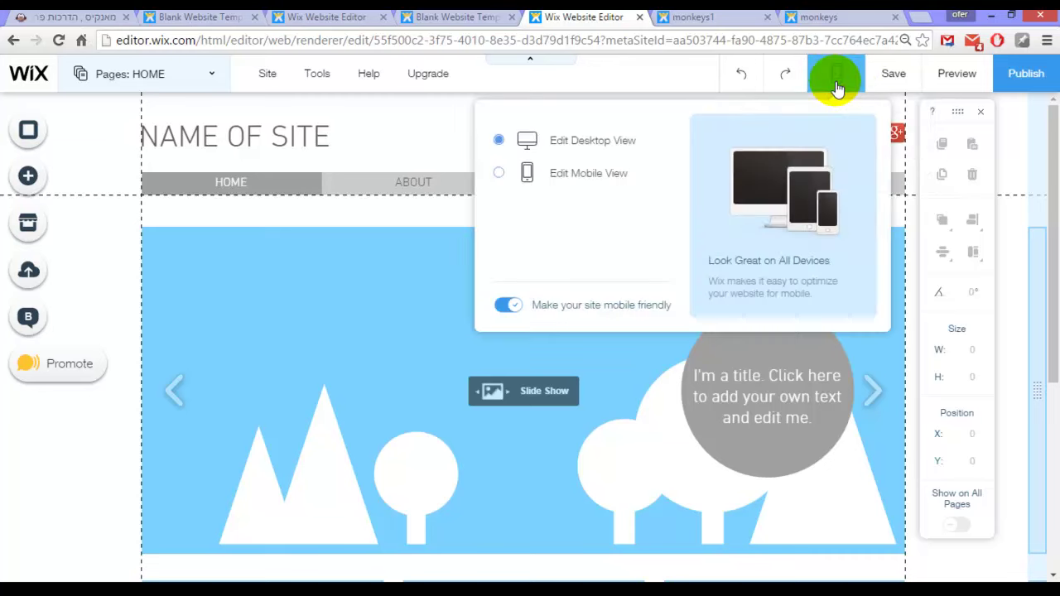
left_click(575, 174)
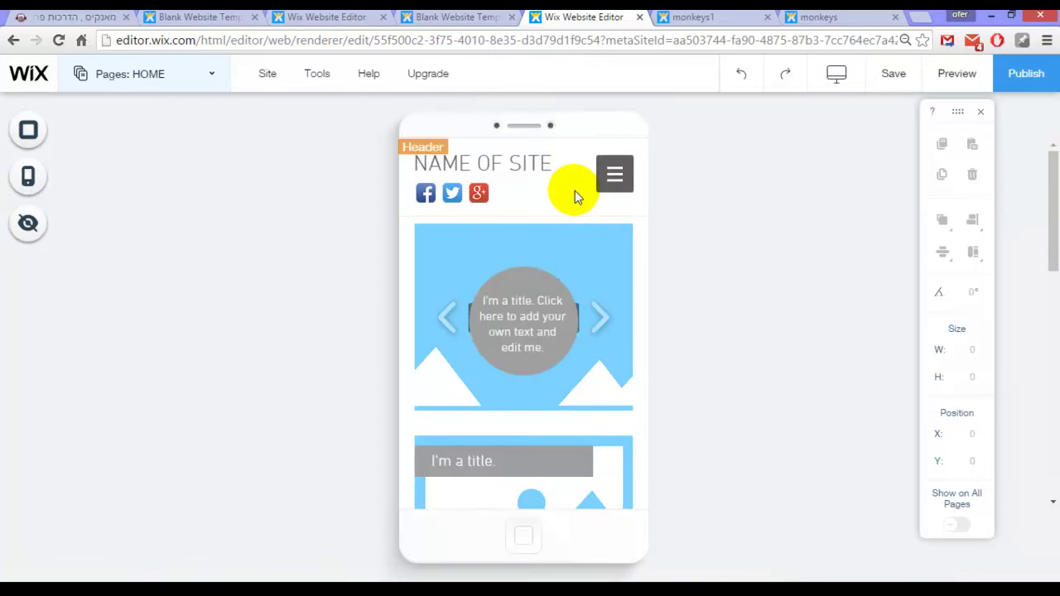
scroll(575, 191, "down", 5)
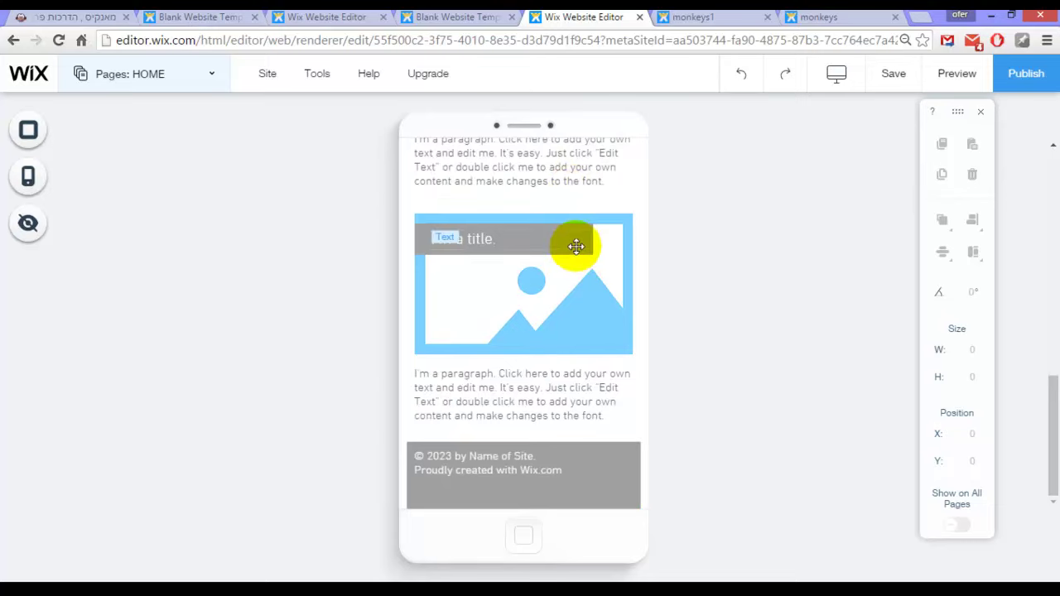
scroll(575, 243, "up", 5)
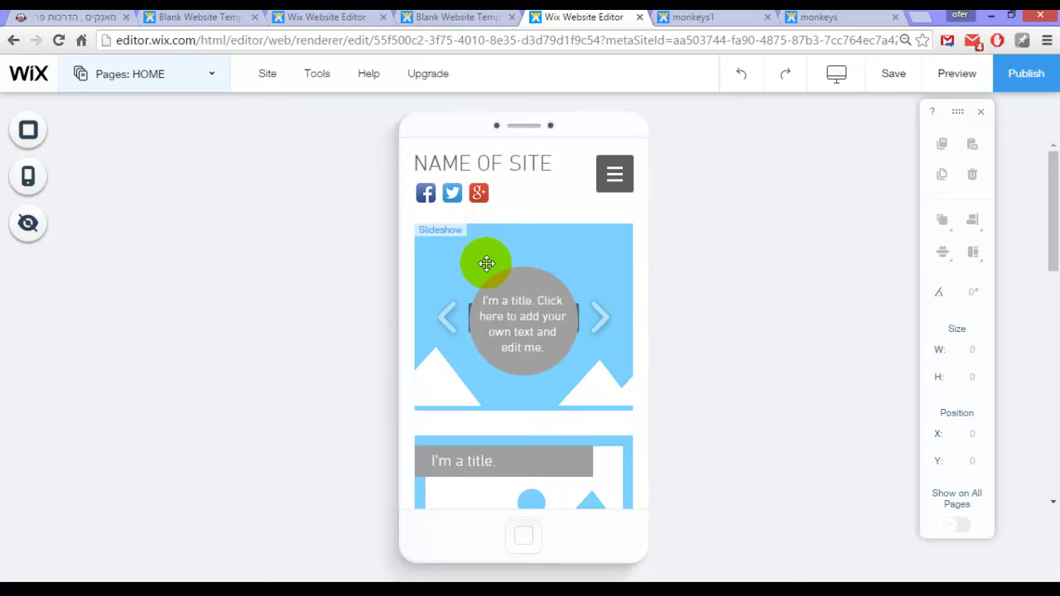
Step: Save the site, dismiss the save confirmation and switch the editor back to the desktop view
left_click(898, 76)
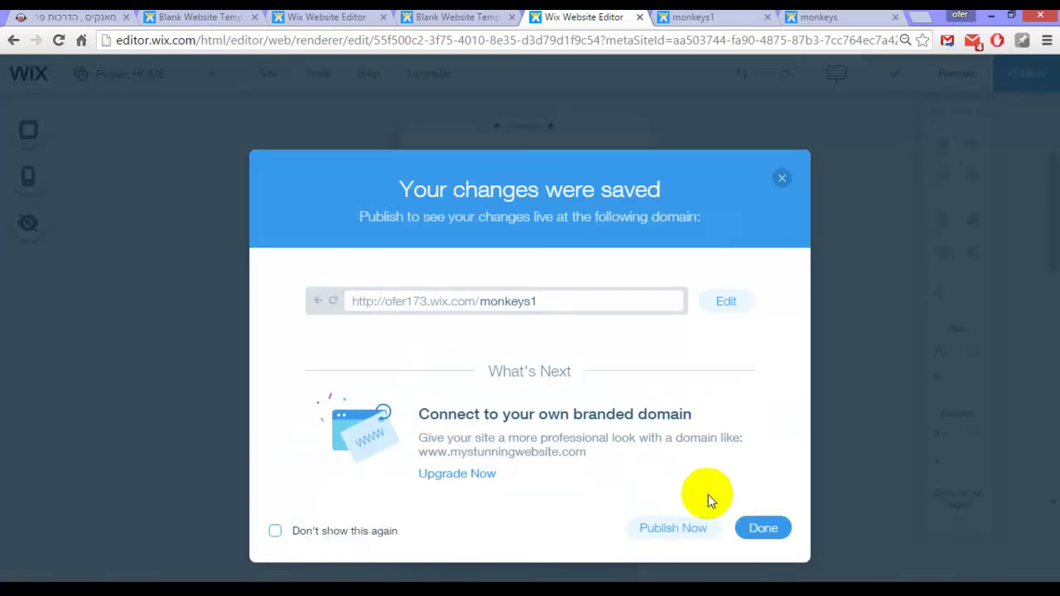
left_click(762, 528)
left_click(833, 83)
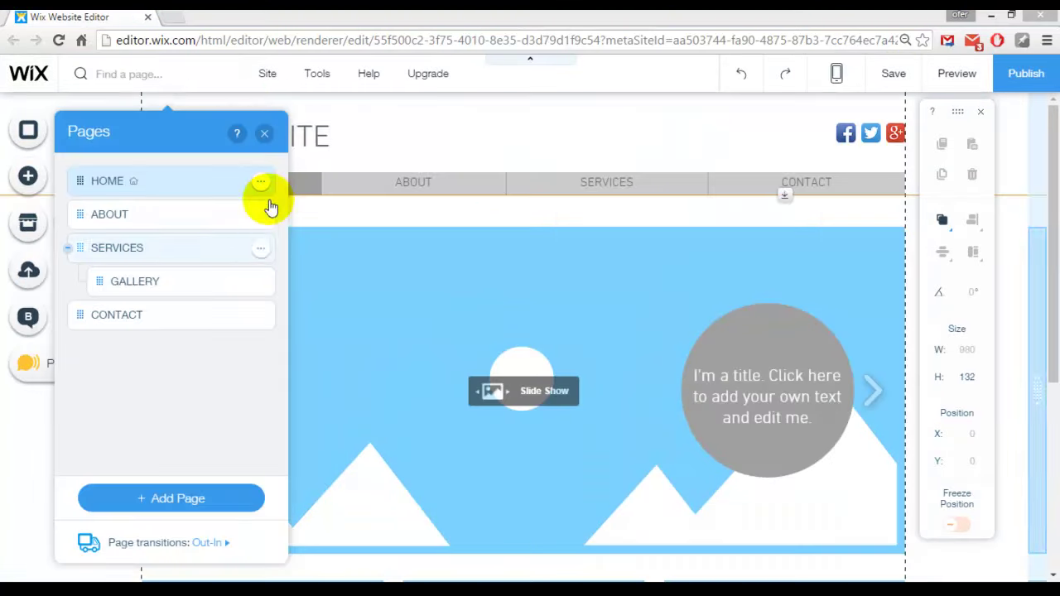
Step: Open the site's dashboard from the editor and expand the full set of popular shortcuts
left_click(262, 75)
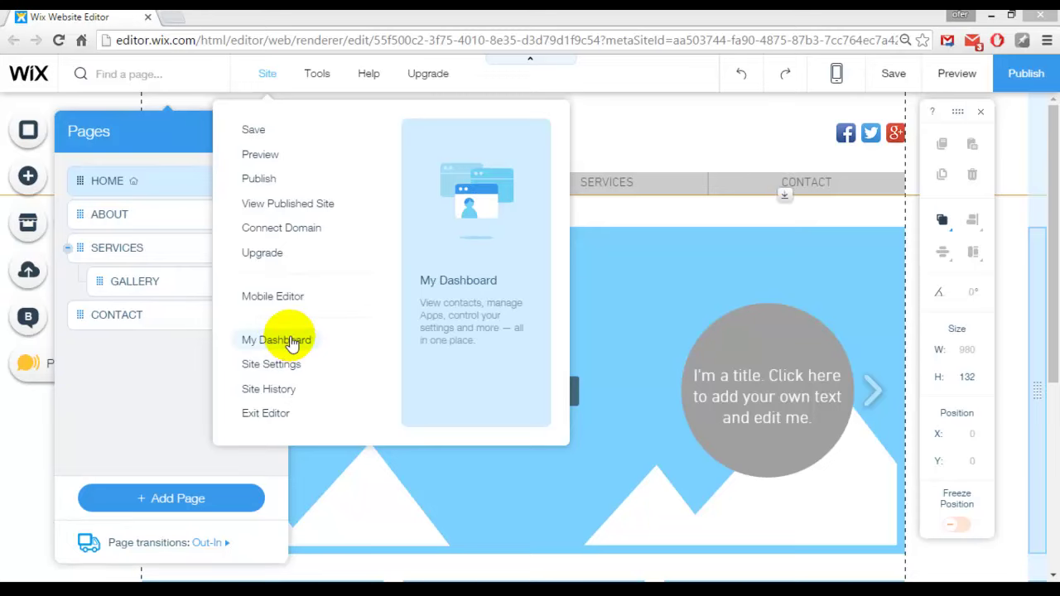
left_click(290, 341)
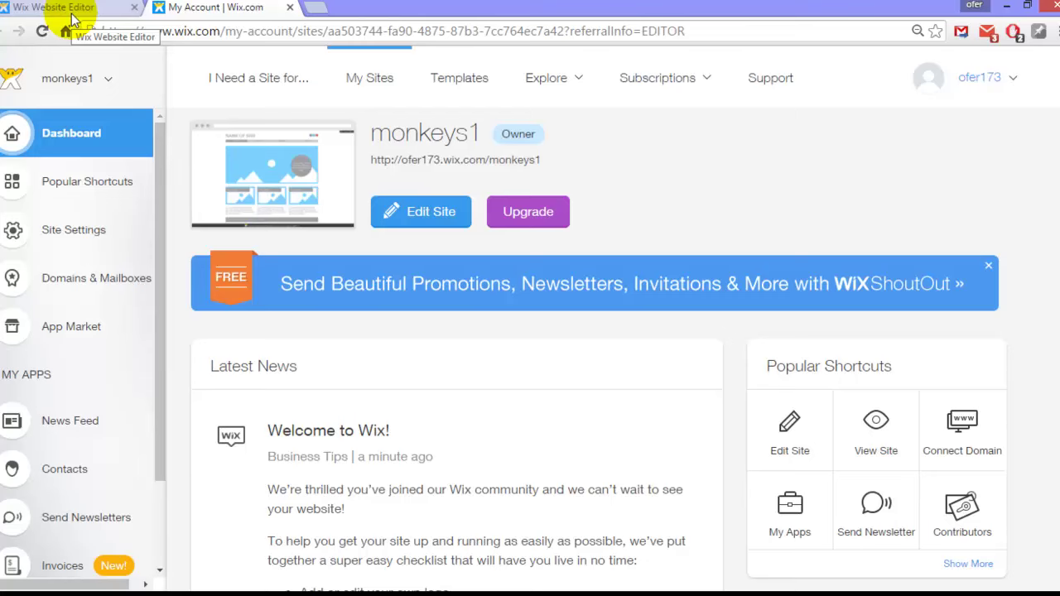
scroll(625, 137, "down", 1)
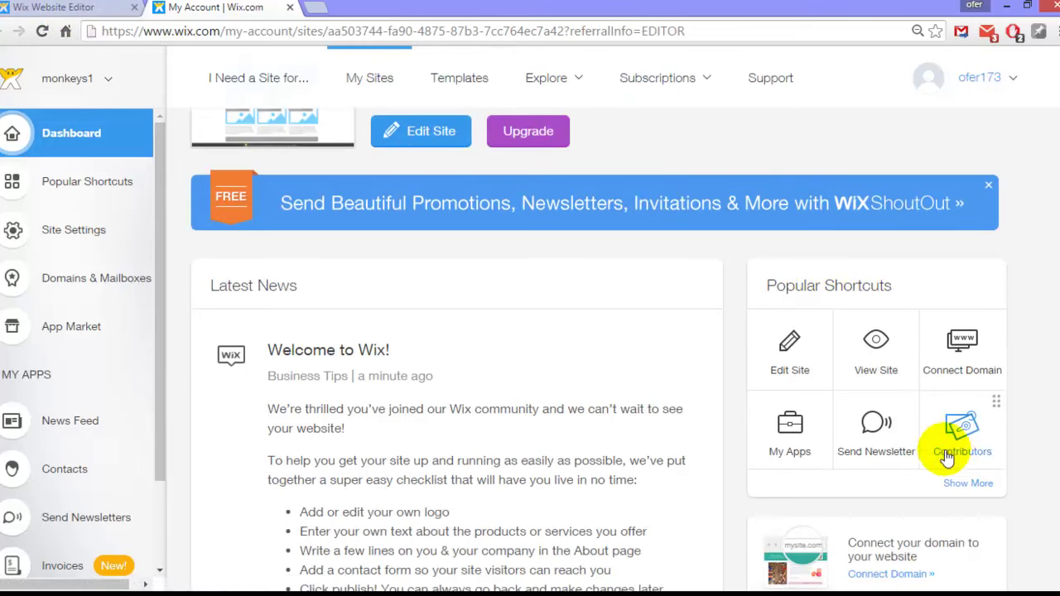
left_click(965, 484)
scroll(964, 364, "down", 1)
scroll(993, 340, "down", 2)
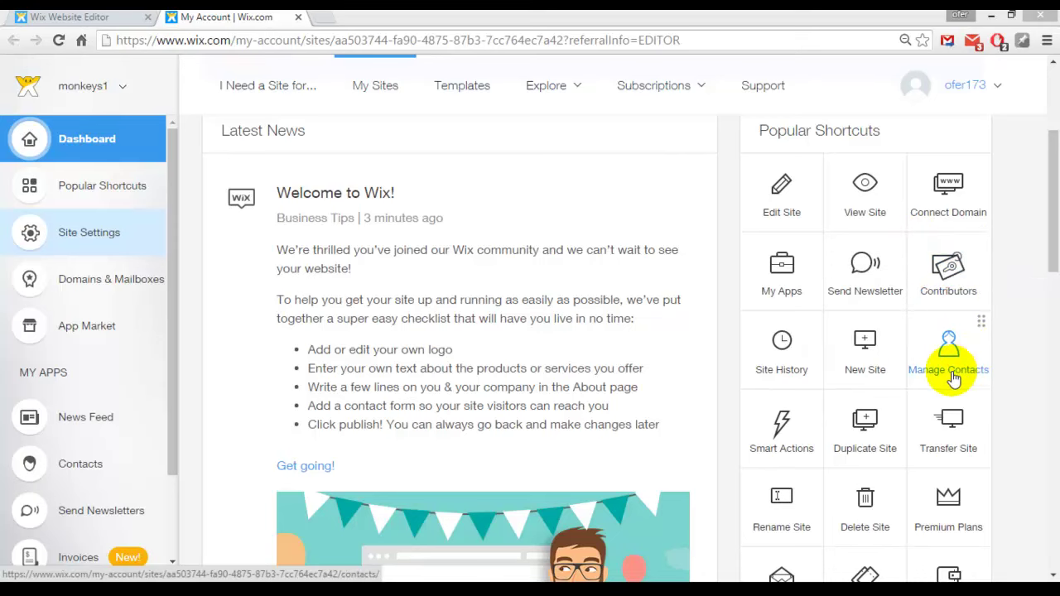
Step: Look at the site's Contributors settings and return to the monkeys1 dashboard
left_click(955, 283)
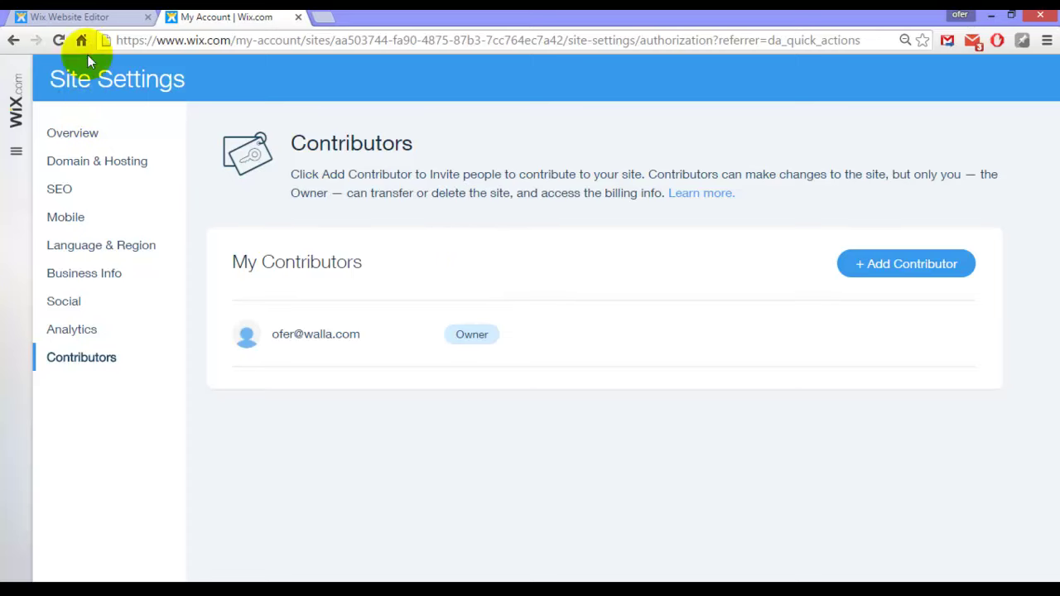
left_click(79, 17)
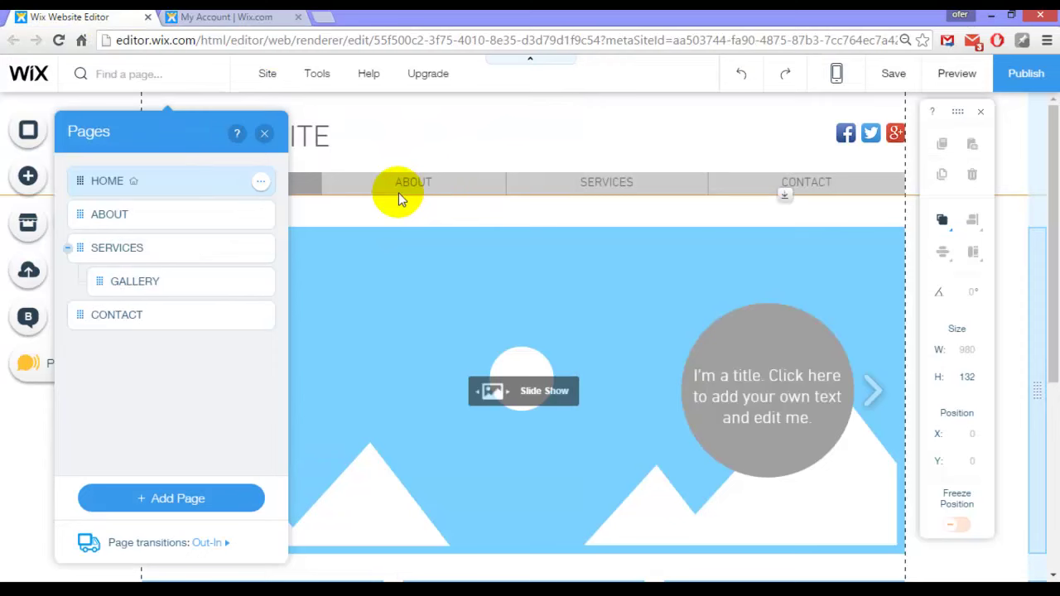
left_click(267, 74)
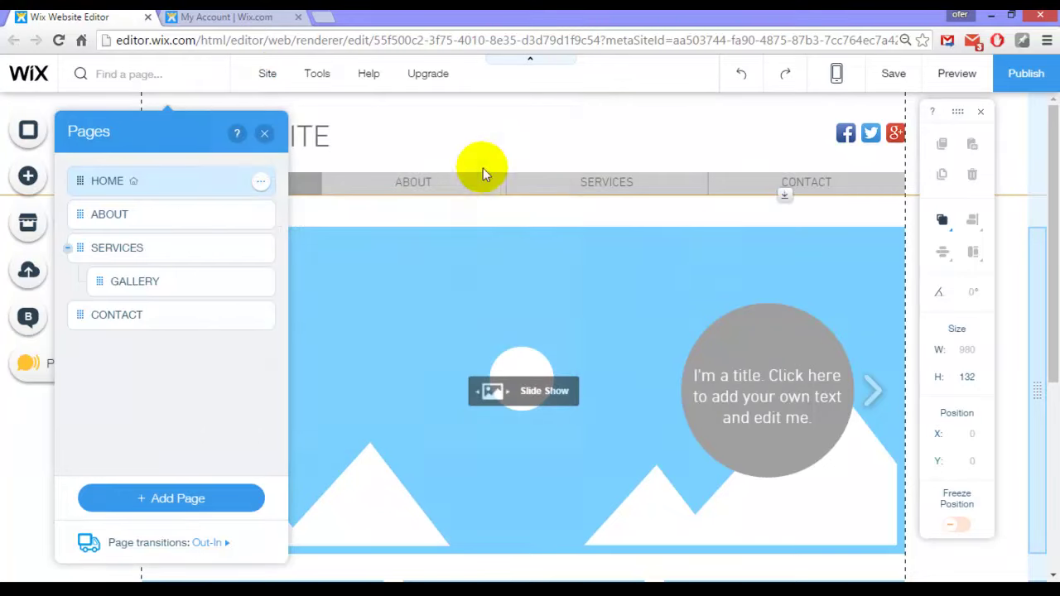
left_click(224, 21)
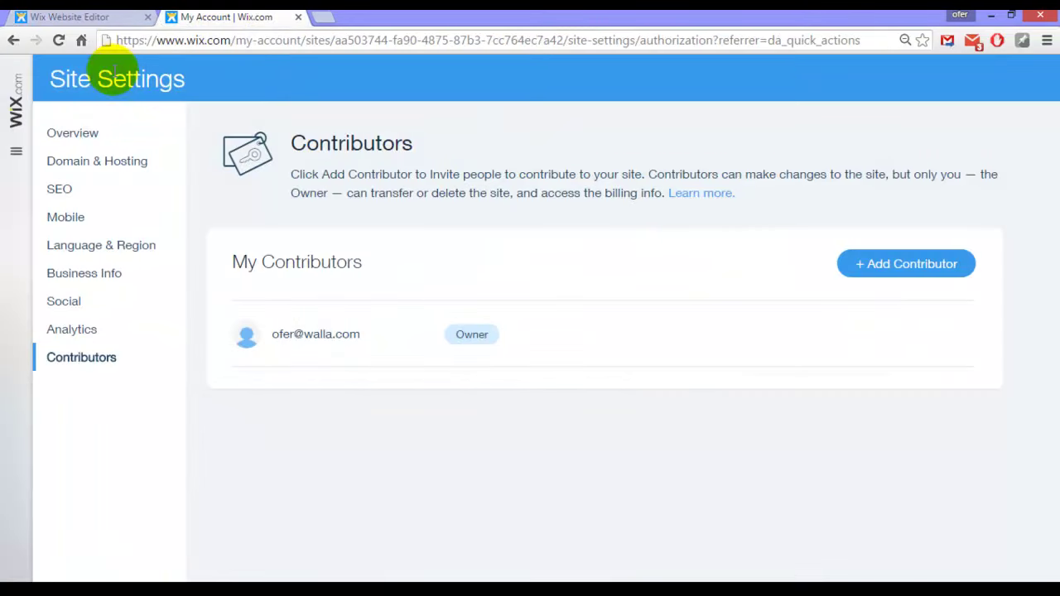
left_click(14, 41)
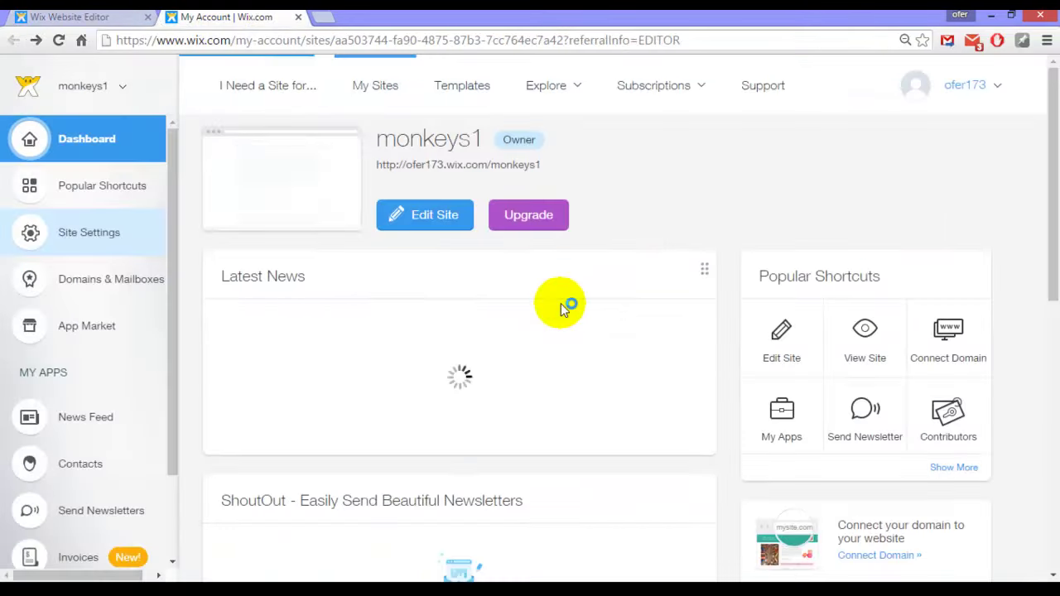
Step: Open Manage Contacts from the expanded shortcuts, view its import and export options, and return to the dashboard
scroll(641, 261, "down", 2)
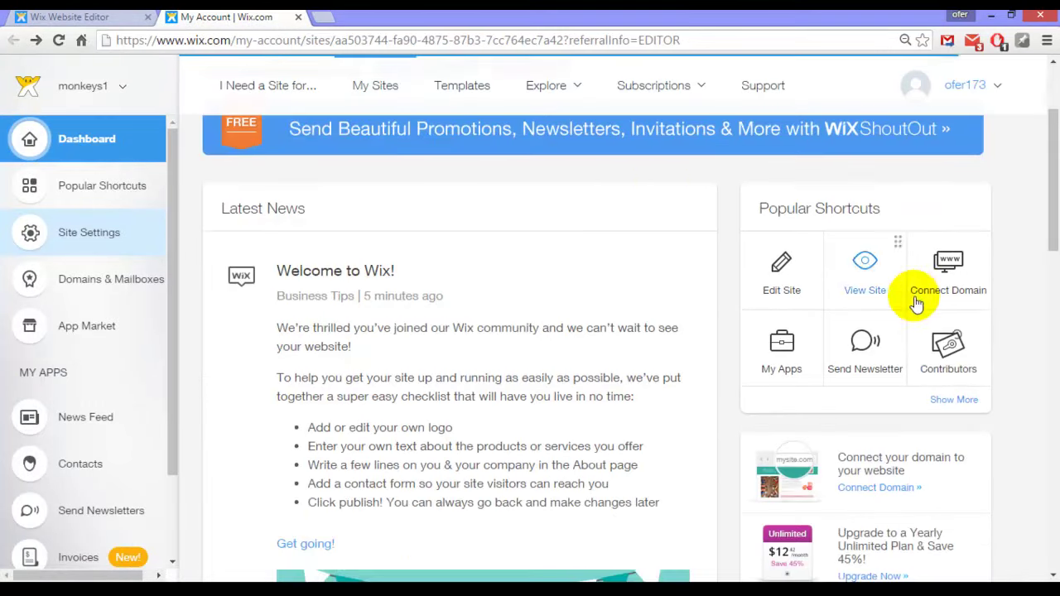
left_click(966, 405)
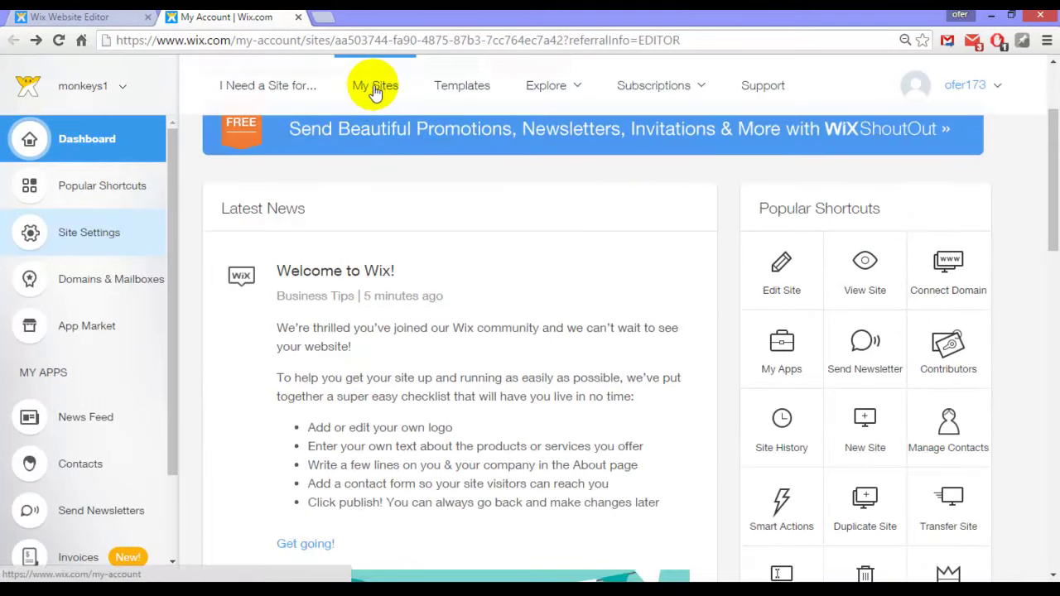
left_click(949, 424)
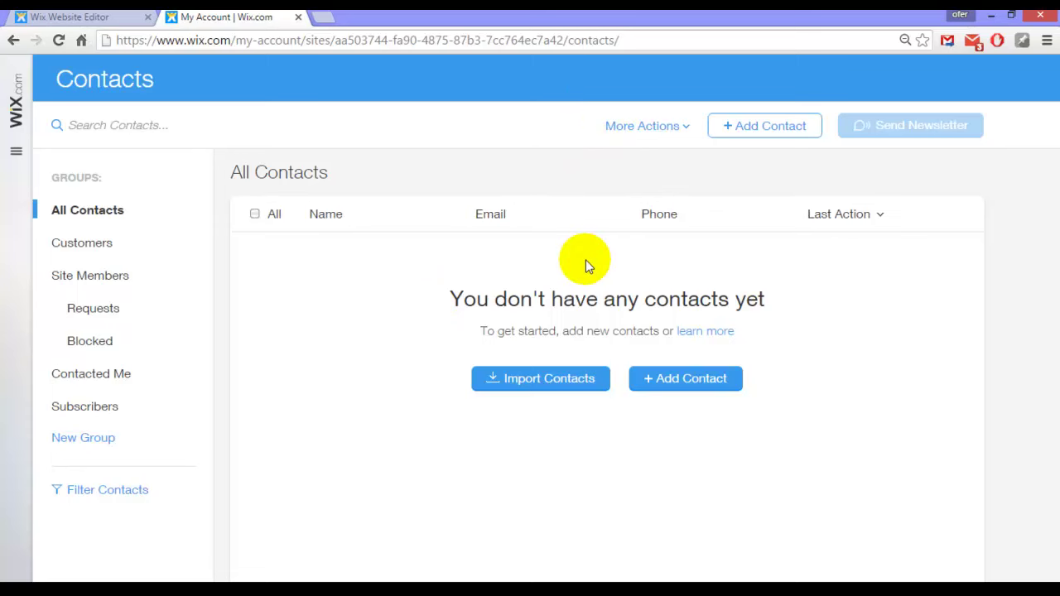
left_click(676, 135)
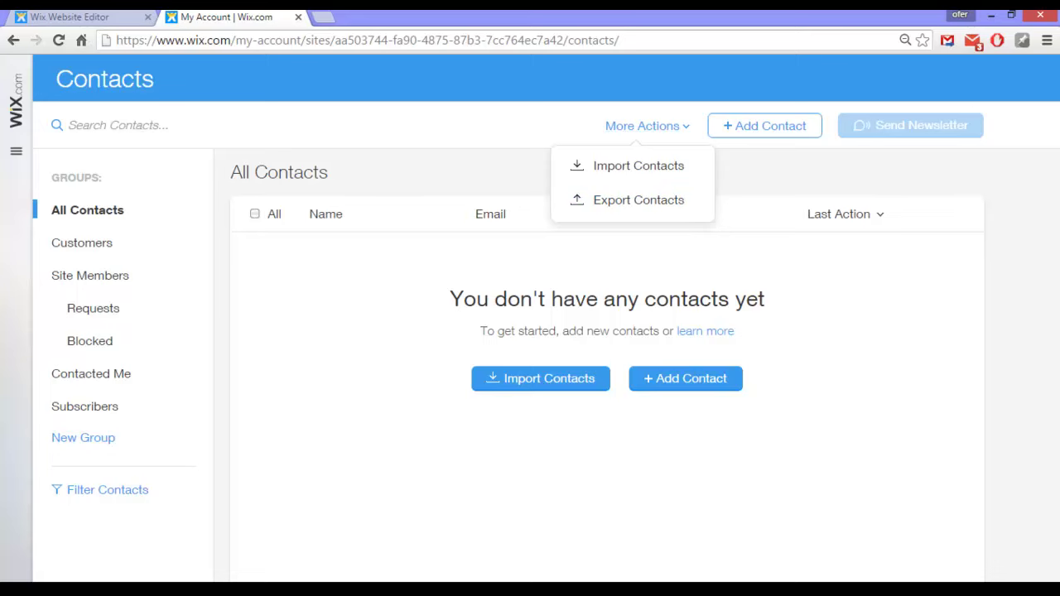
left_click(13, 40)
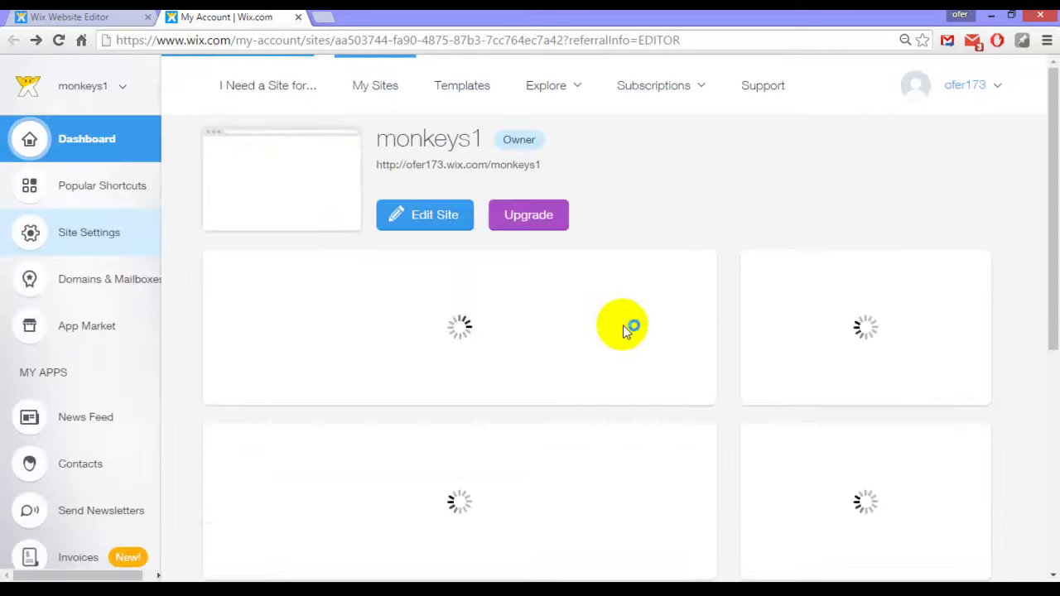
Step: Expand the popular shortcuts again and examine the remaining ones, from Transfer Site to Billing & Payments and Support
scroll(936, 398, "down", 1)
left_click(951, 449)
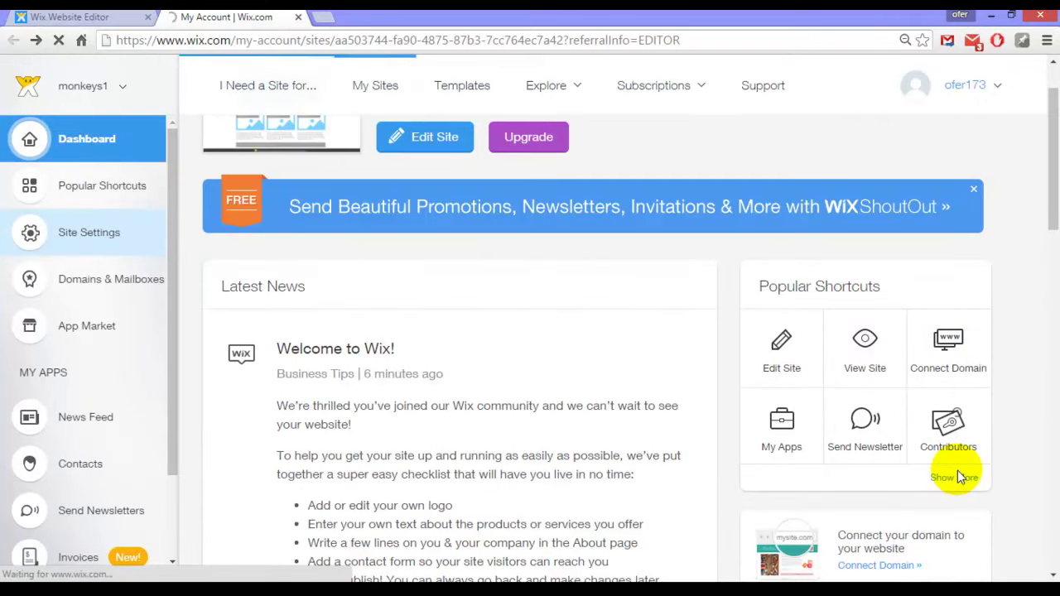
left_click(956, 475)
scroll(953, 464, "down", 2)
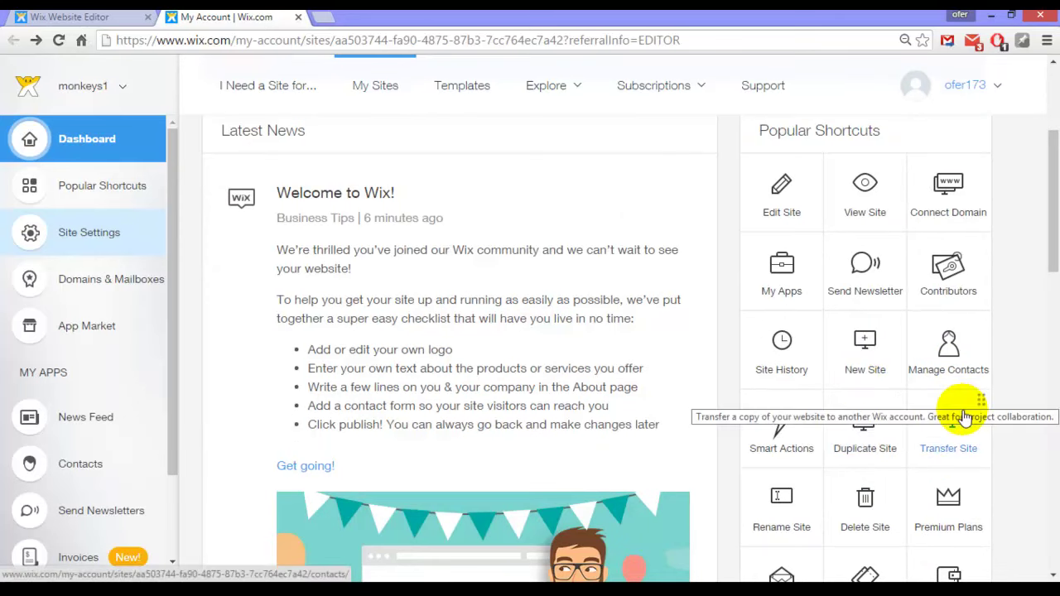
scroll(1010, 388, "down", 2)
scroll(934, 373, "up", 1)
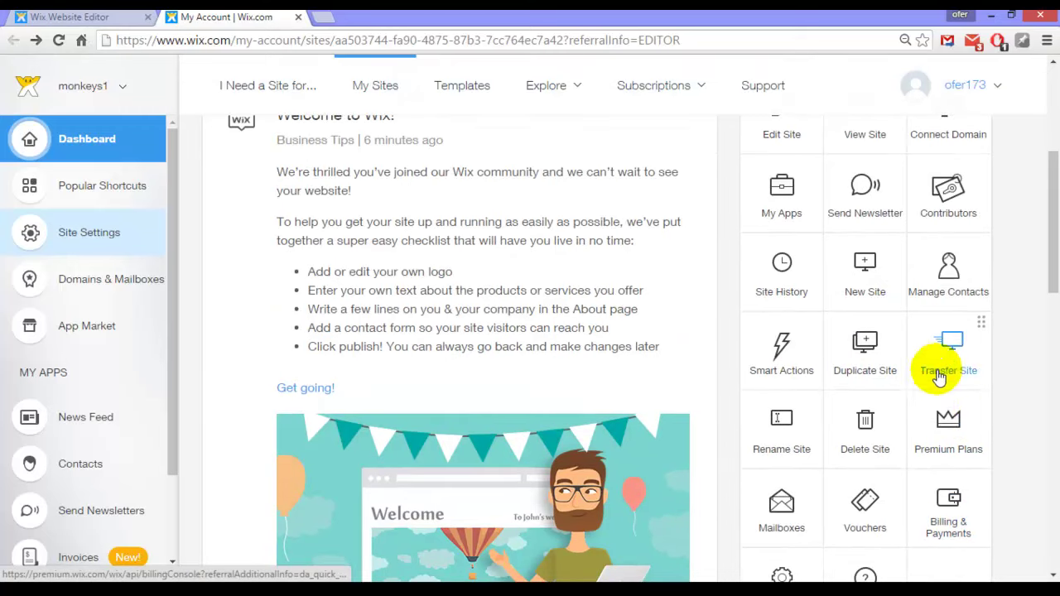
scroll(936, 398, "down", 1)
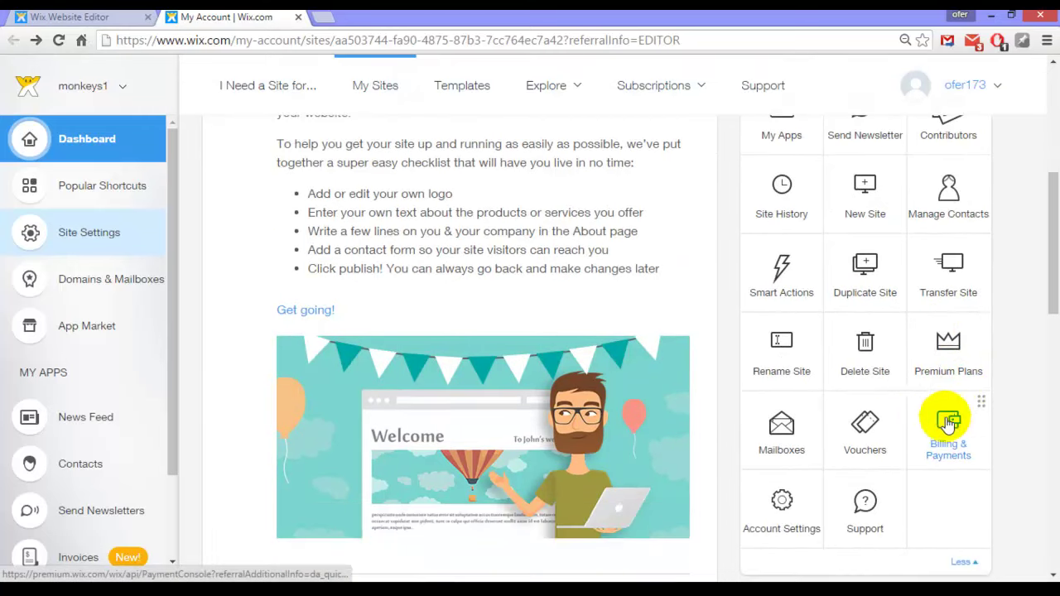
scroll(409, 332, "up", 3)
scroll(431, 290, "up", 2)
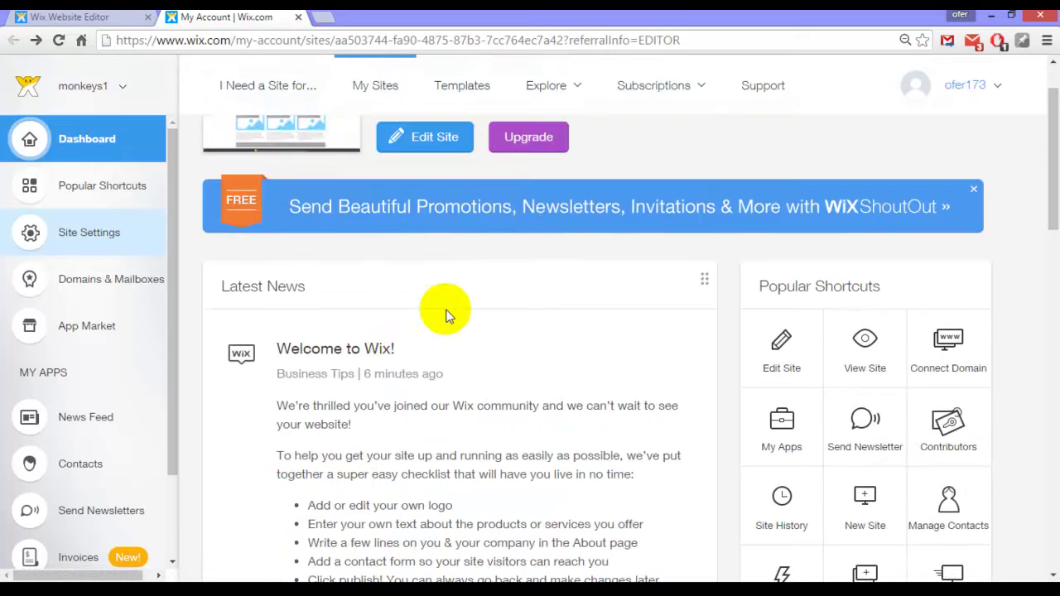
Step: Return to the website editor and switch Toolbar, Gridlines, Snap to Objects and Reorder Sections each off and on again
left_click(82, 20)
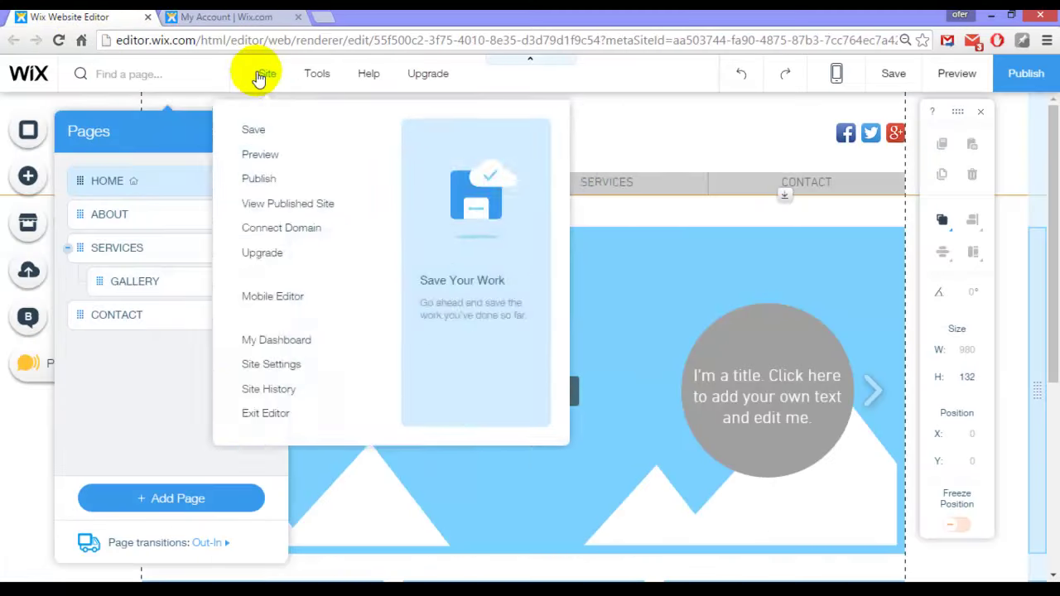
mouse_move(314, 74)
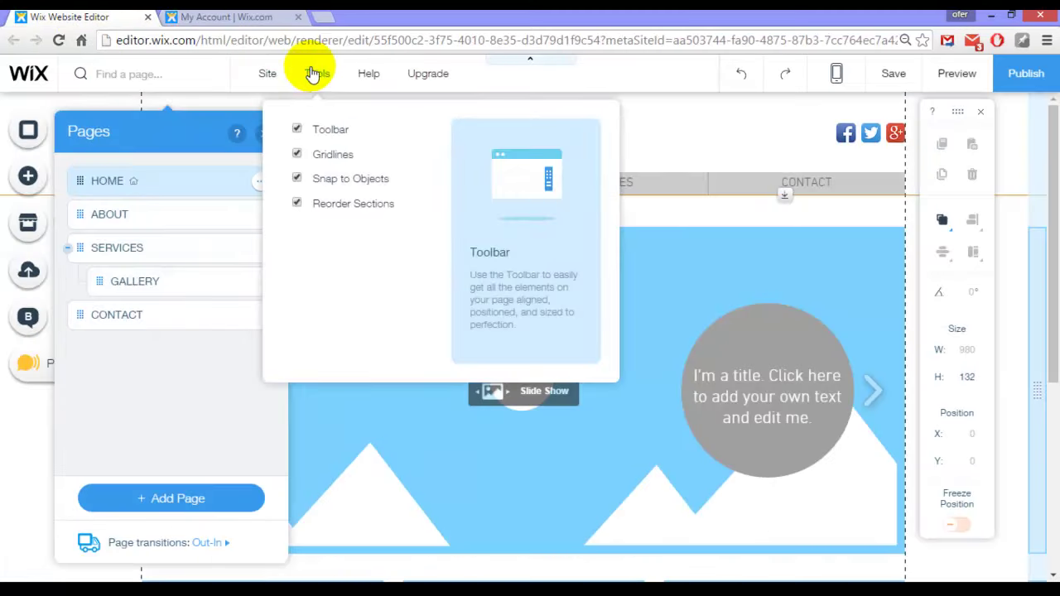
left_click(302, 130)
left_click(299, 130)
left_click(300, 156)
left_click(299, 155)
left_click(298, 181)
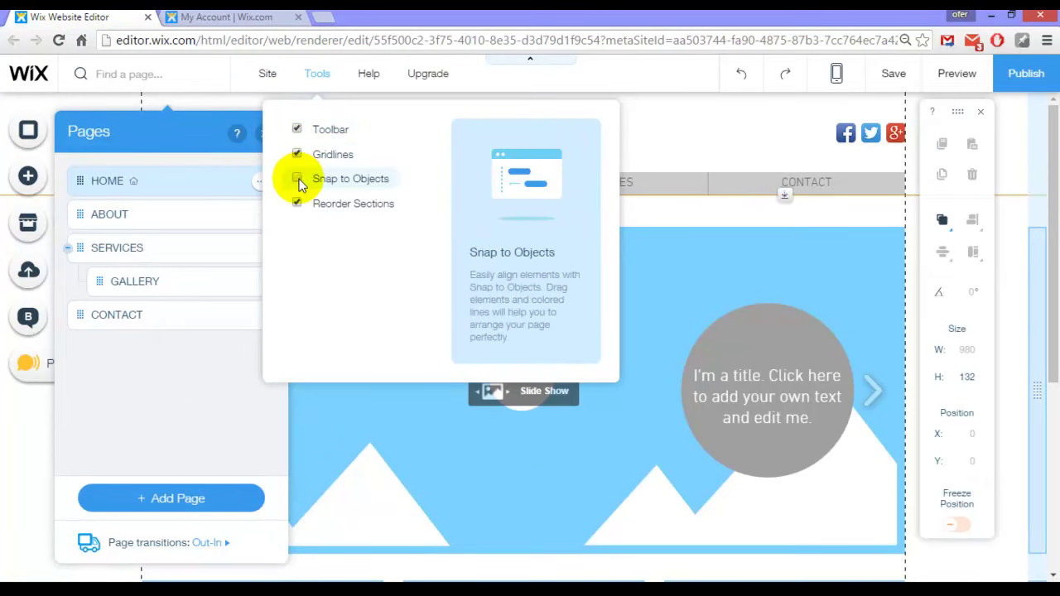
left_click(298, 181)
left_click(297, 203)
left_click(296, 203)
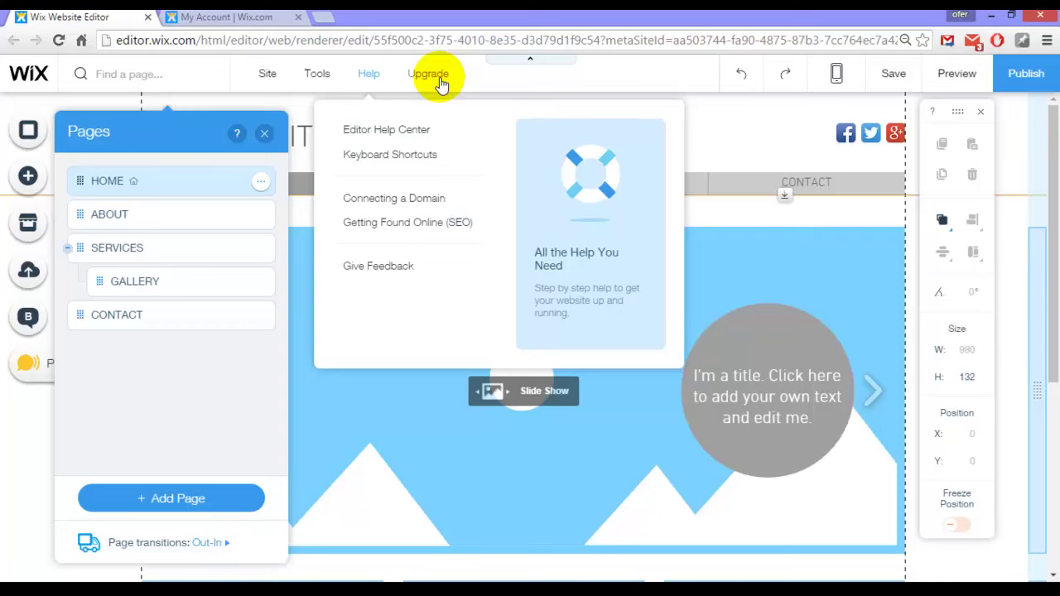
Step: Look over the yearly upgrade offer and close the list of site pages
mouse_move(430, 81)
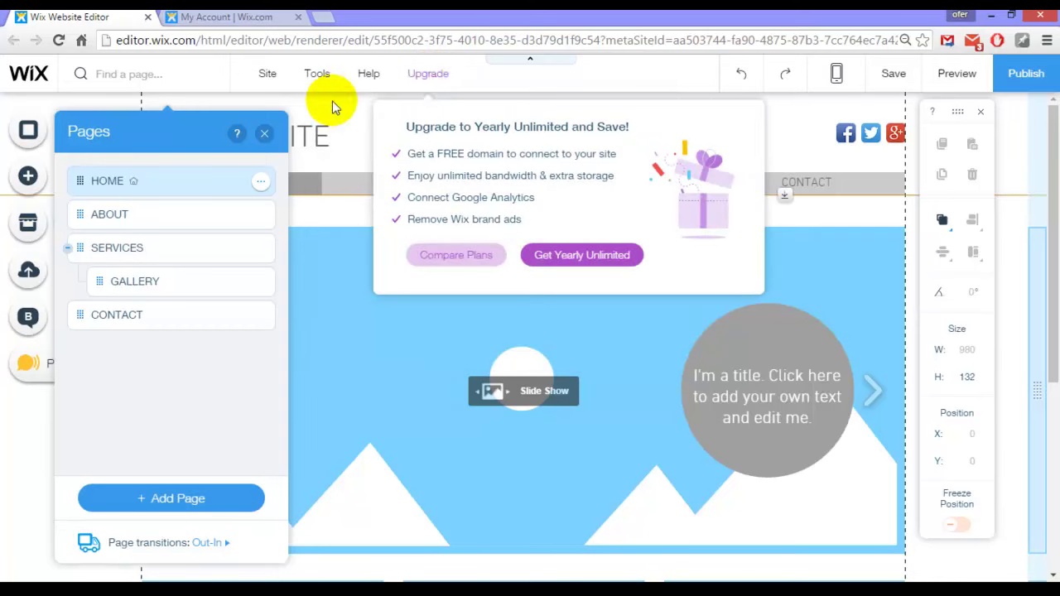
left_click(264, 133)
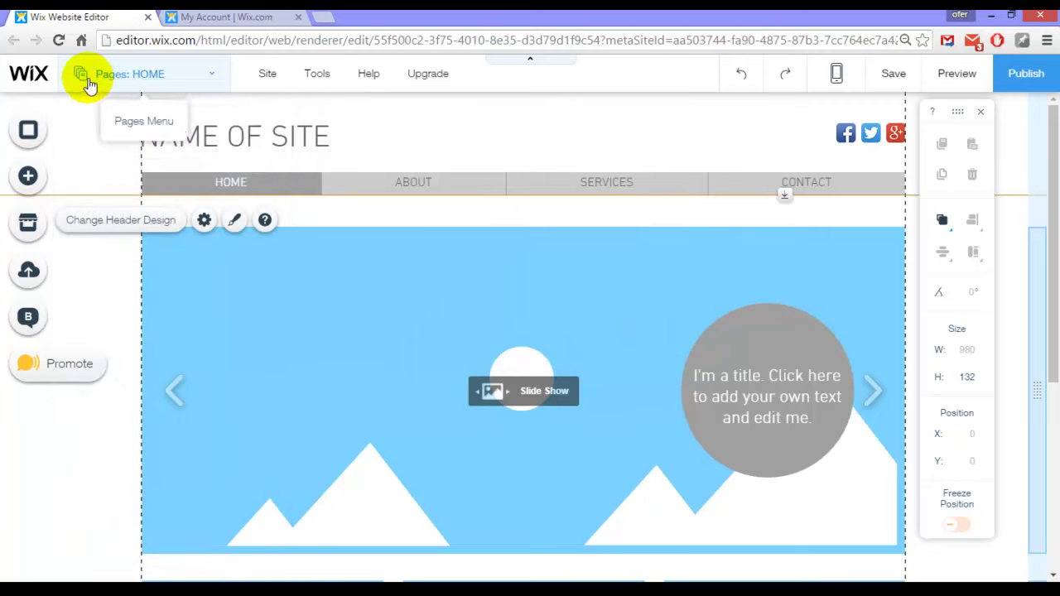